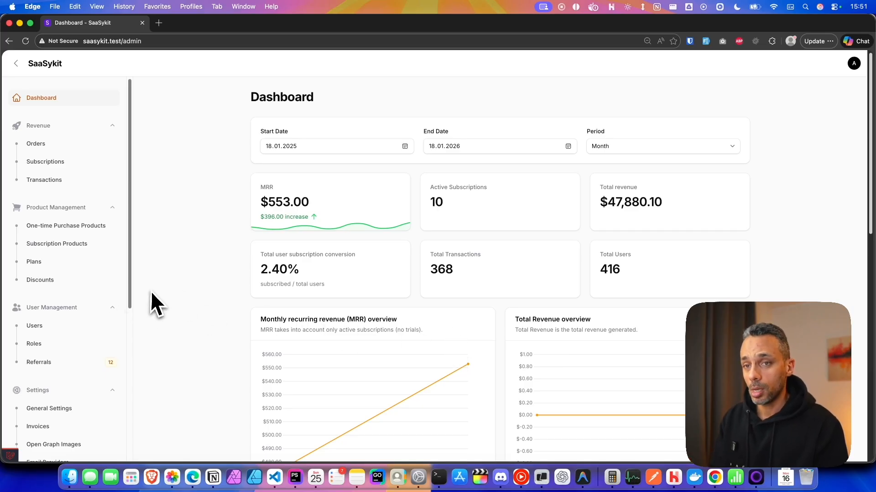
Find Settings in the admin sidebar and open the Referral Settings page.
{"action": "scroll", "coordinate": [87, 343], "scroll_direction": "down", "scroll_amount": 5}
{"action": "scroll", "coordinate": [108, 254], "scroll_direction": "up", "scroll_amount": 3}
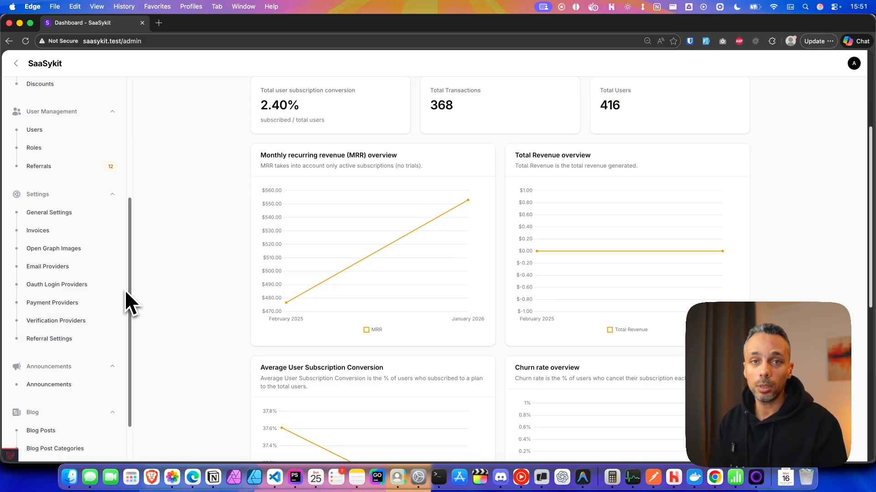
{"action": "scroll", "coordinate": [118, 288], "scroll_direction": "up", "scroll_amount": 10}
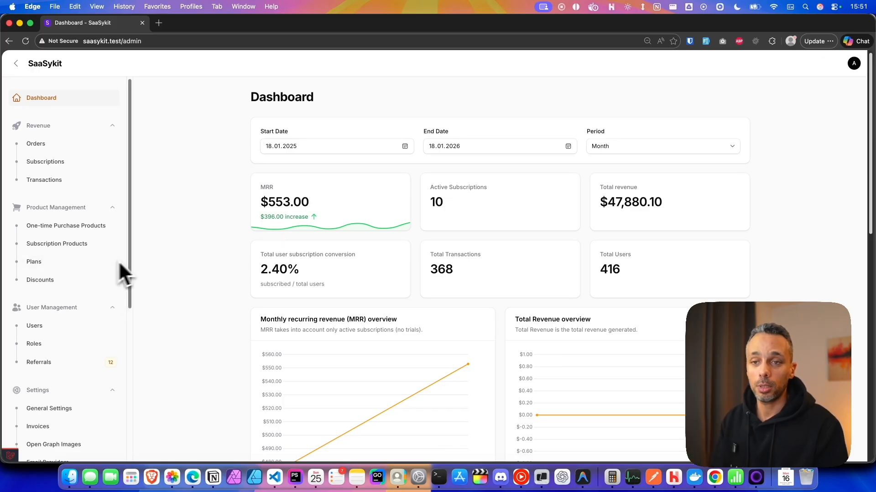
{"action": "scroll", "coordinate": [115, 237], "scroll_direction": "down", "scroll_amount": 5}
{"action": "scroll", "coordinate": [99, 185], "scroll_direction": "up", "scroll_amount": 3}
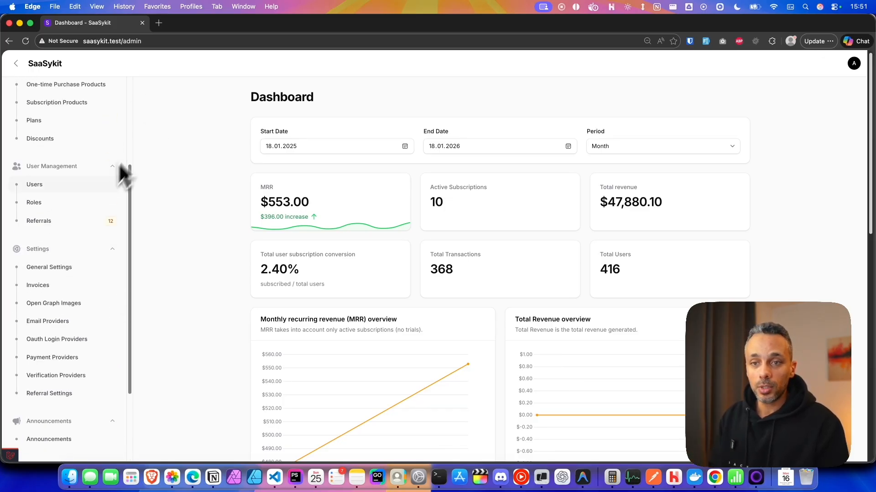
{"action": "scroll", "coordinate": [77, 319], "scroll_direction": "down", "scroll_amount": 5}
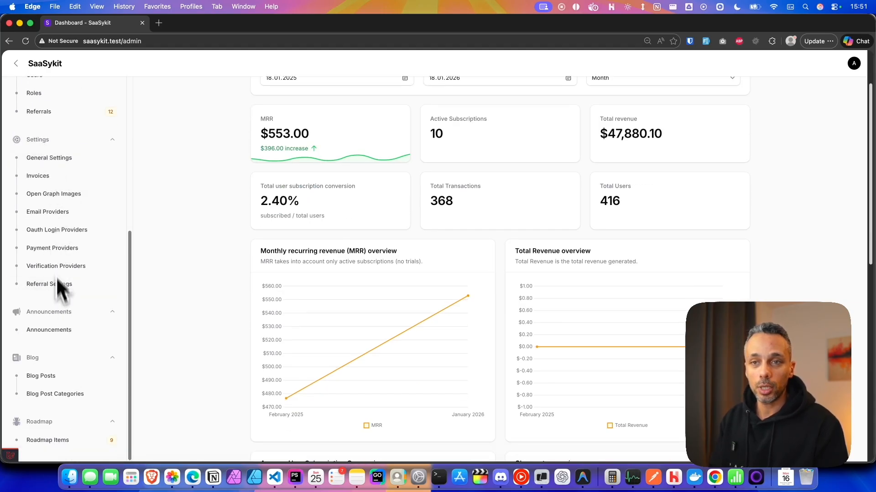
{"action": "left_click", "coordinate": [137, 246]}
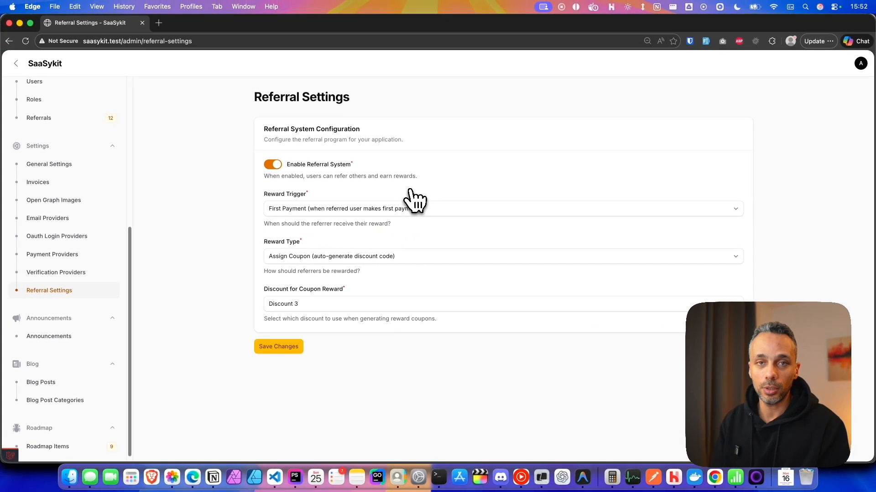
{"action": "left_click", "coordinate": [271, 165]}
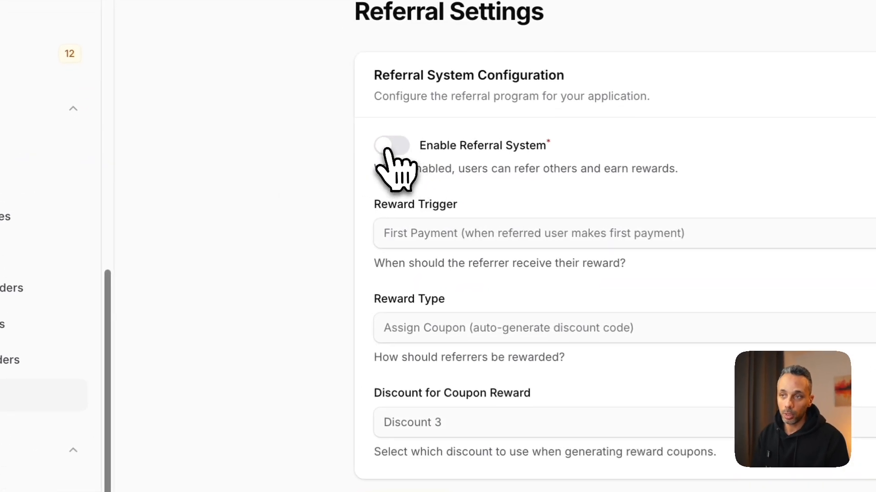
{"action": "left_click", "coordinate": [387, 147]}
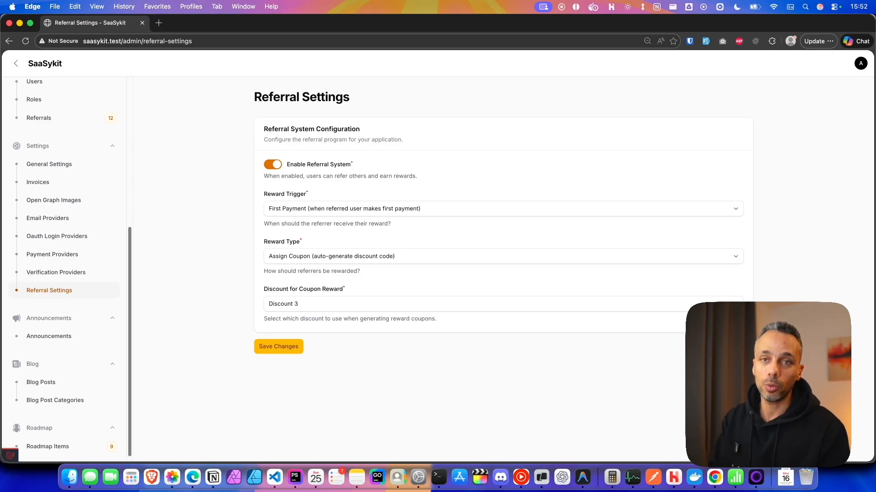
{"action": "left_click", "coordinate": [399, 209]}
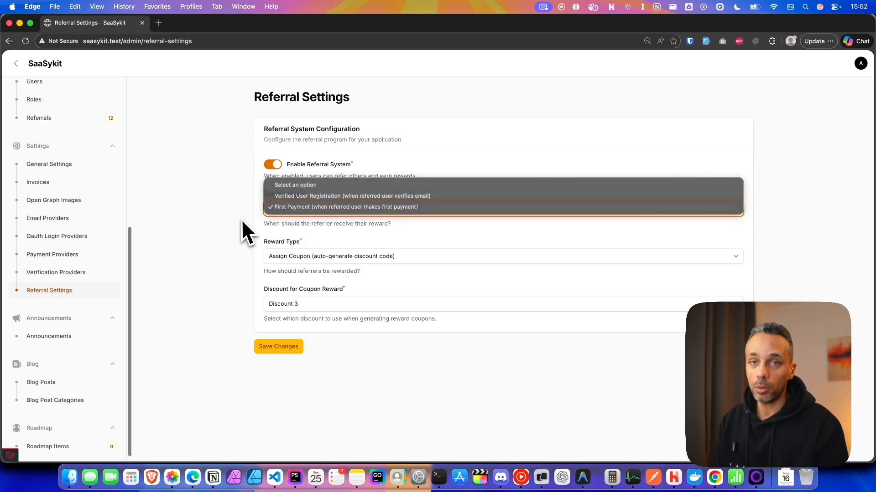
Keep the First Payment trigger and set Reward Type to Custom Event (dispatch ReferralSucceeded event).
{"action": "left_click", "coordinate": [230, 224]}
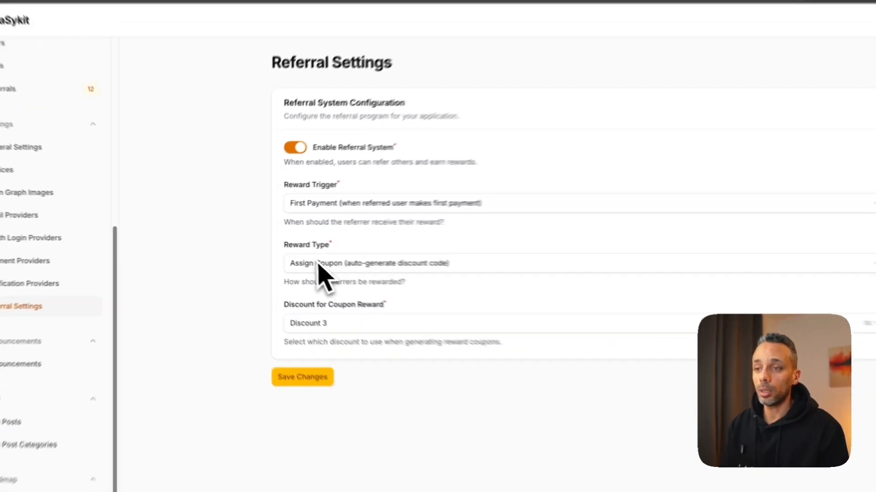
{"action": "left_click", "coordinate": [403, 264]}
{"action": "left_click", "coordinate": [255, 274]}
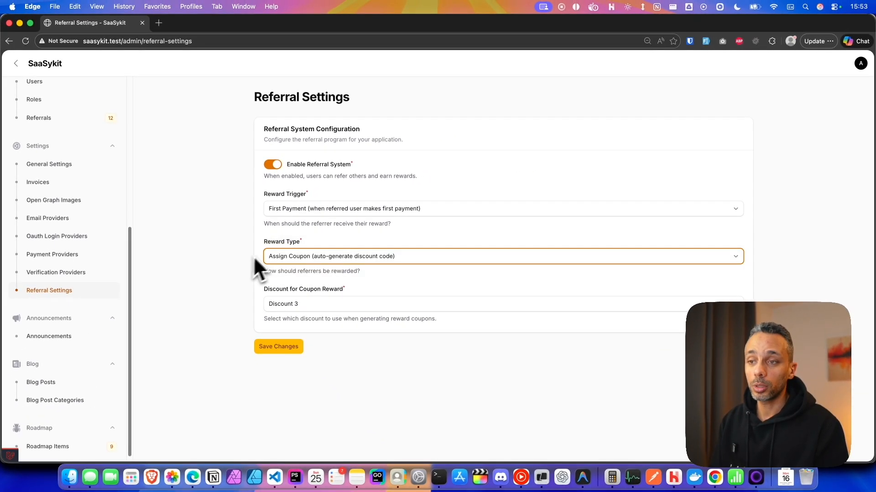
{"action": "left_click", "coordinate": [410, 261]}
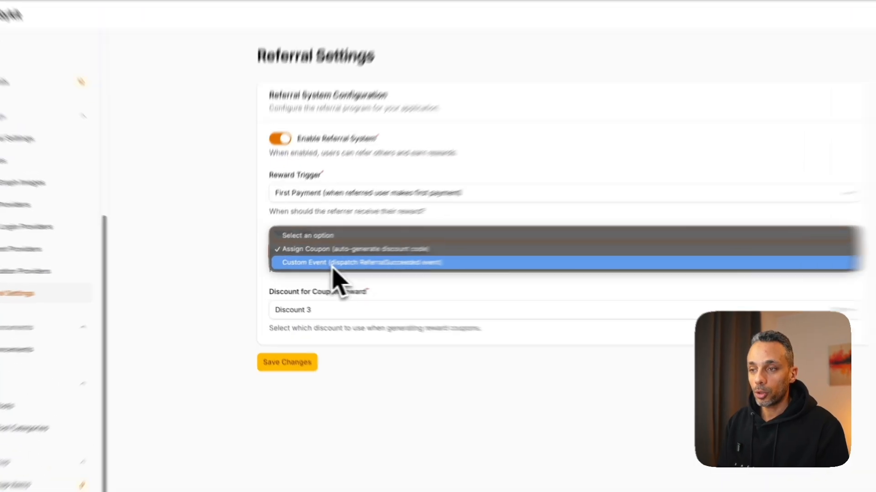
{"action": "left_click", "coordinate": [327, 266]}
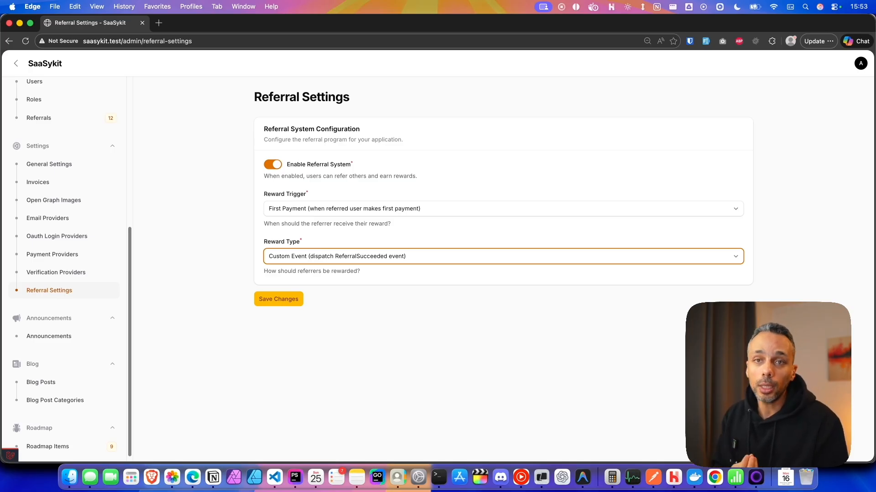
Switch the referral Reward Type back to Assign Coupon.
{"action": "left_click", "coordinate": [454, 260]}
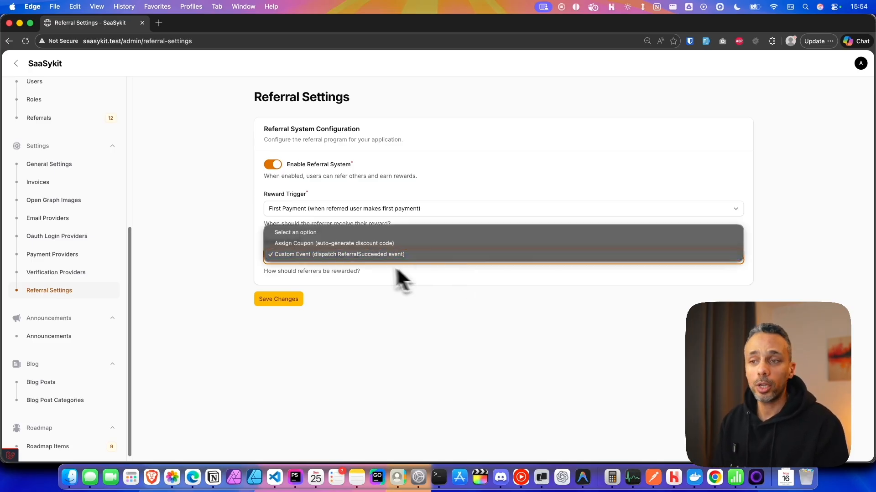
{"action": "left_click", "coordinate": [341, 243]}
{"action": "left_click", "coordinate": [241, 267]}
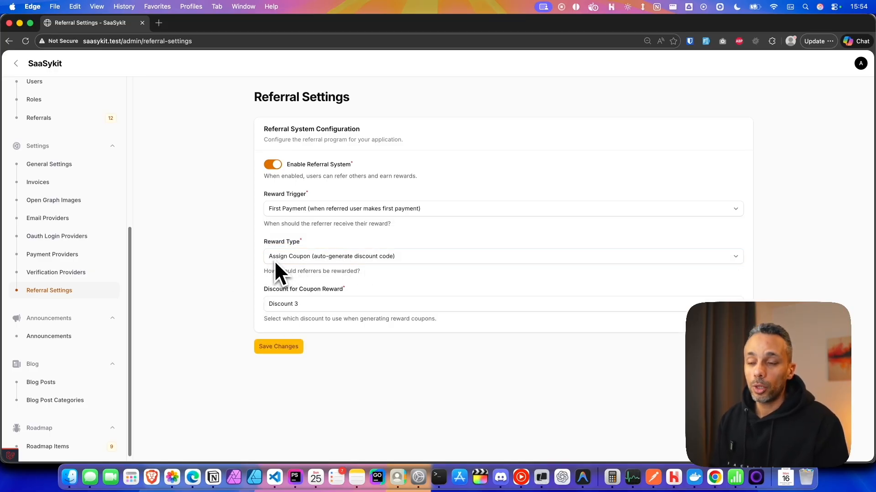
Keep Discount 3 as the coupon reward discount and save the referral settings.
{"action": "left_click", "coordinate": [327, 304]}
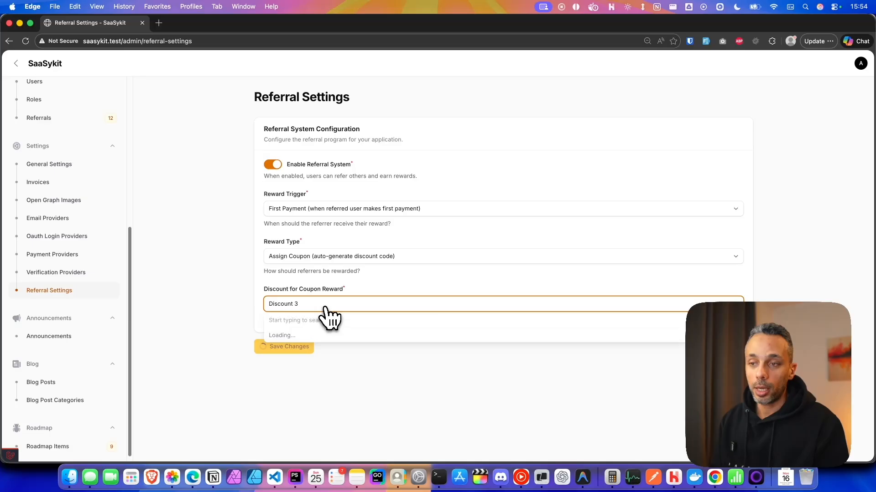
{"action": "scroll", "coordinate": [314, 363], "scroll_direction": "up", "scroll_amount": 1}
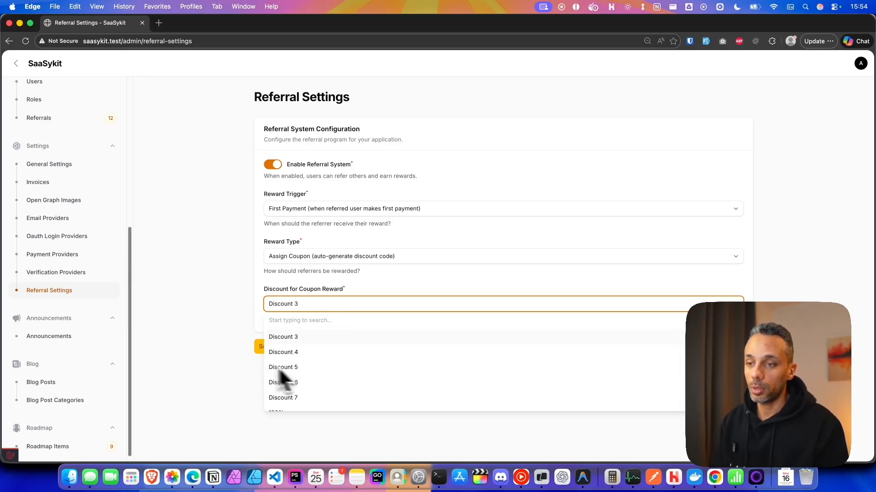
{"action": "left_click", "coordinate": [274, 336]}
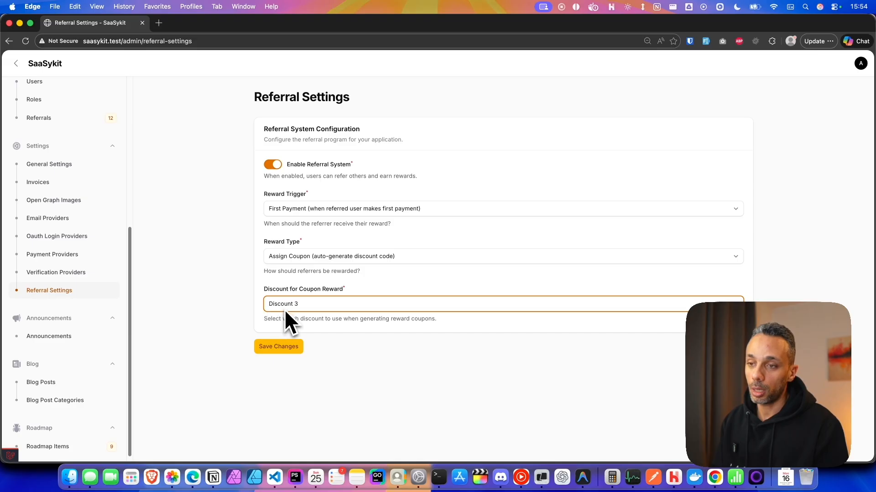
{"action": "left_click", "coordinate": [284, 348]}
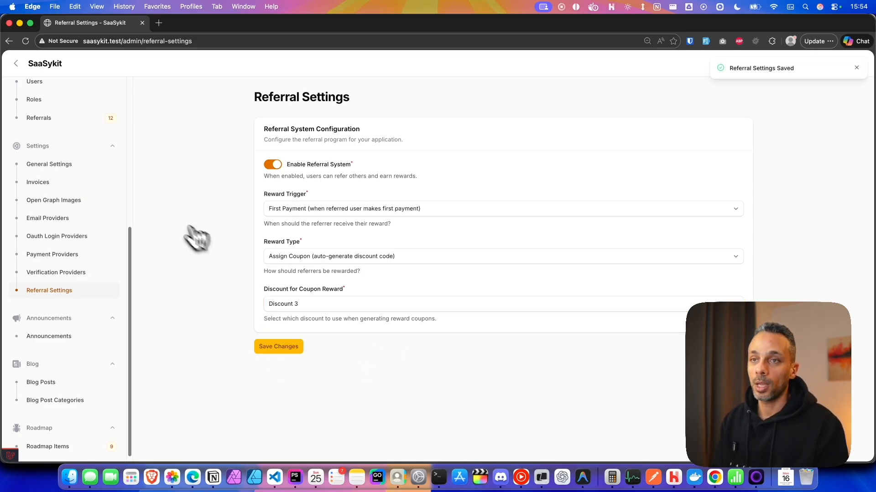
{"action": "scroll", "coordinate": [96, 192], "scroll_direction": "up", "scroll_amount": 10}
Dismiss the saved notification and go to the User Dashboard from the account menu.
{"action": "left_click", "coordinate": [856, 68]}
{"action": "left_click", "coordinate": [860, 63]}
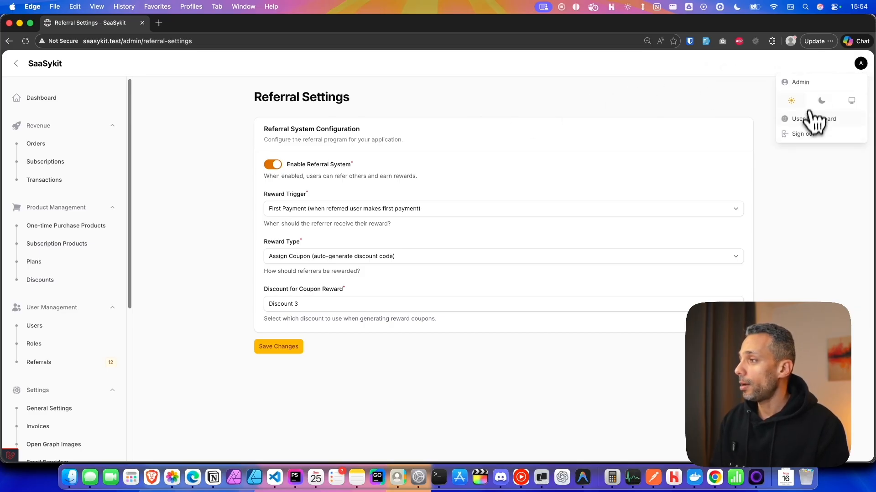
{"action": "left_click", "coordinate": [816, 120]}
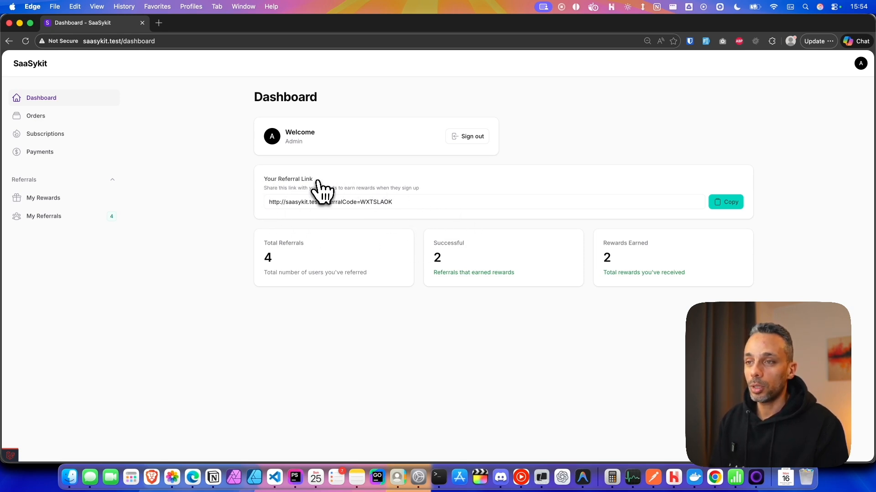
Copy the referral link and review the stats: 4 referrals, 2 successful, 2 rewards.
{"action": "left_click_drag", "start_coordinate": [269, 202], "coordinate": [371, 206]}
{"action": "left_click", "coordinate": [521, 235]}
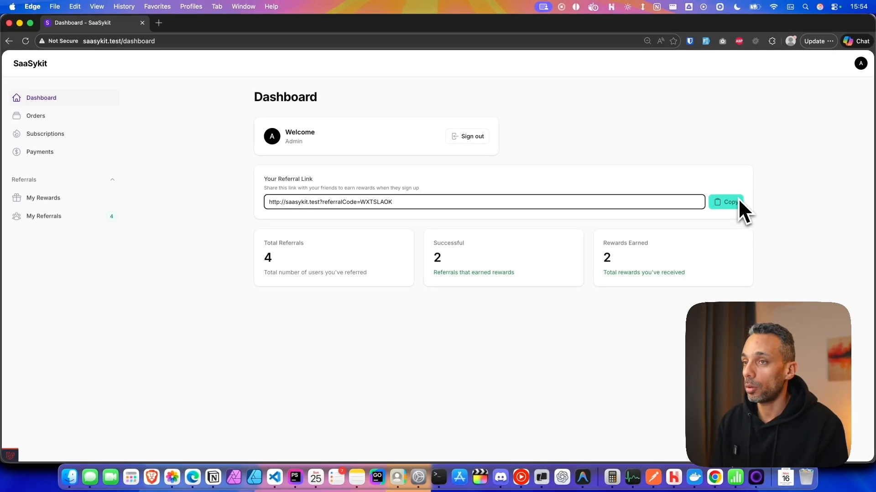
{"action": "left_click", "coordinate": [722, 201]}
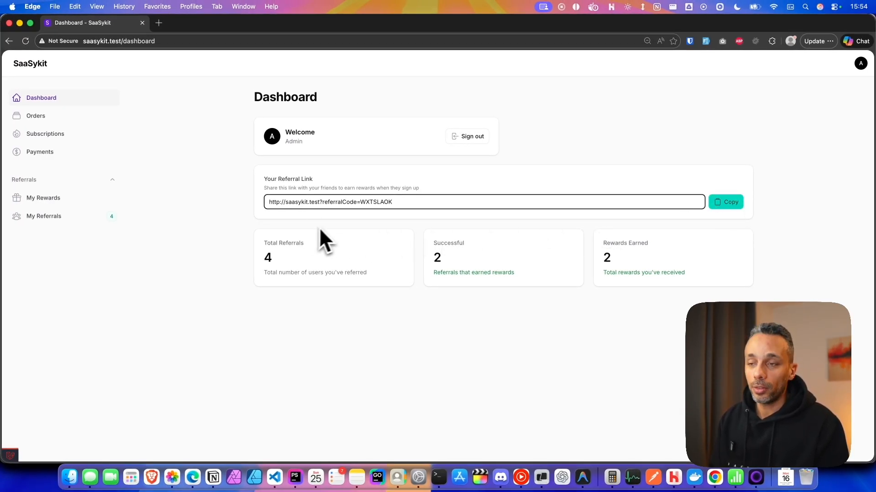
{"action": "left_click_drag", "start_coordinate": [245, 266], "coordinate": [670, 275]}
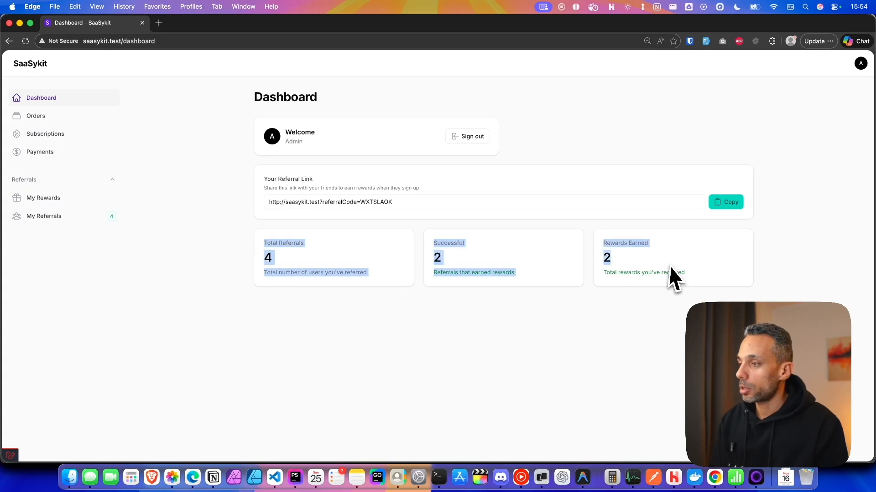
{"action": "left_click", "coordinate": [672, 276]}
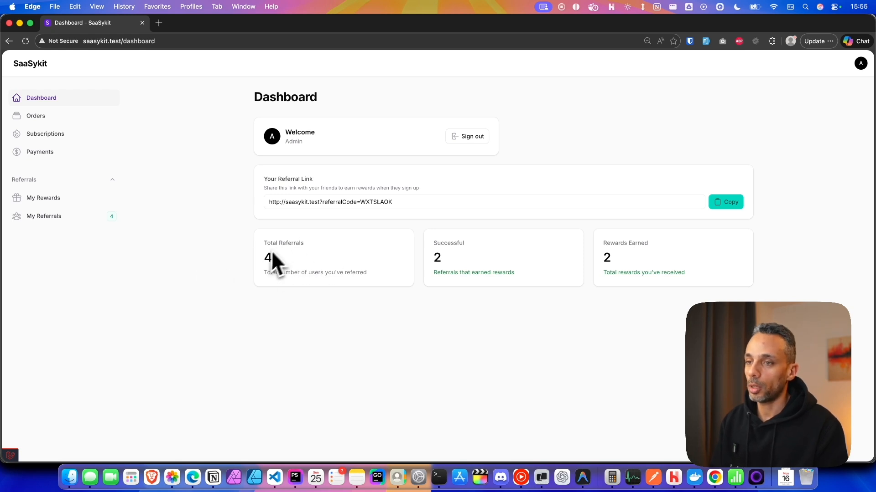
Check My Referrals: four users referred on 19/01/2026, two Rewarded and two Pending.
{"action": "left_click", "coordinate": [34, 219]}
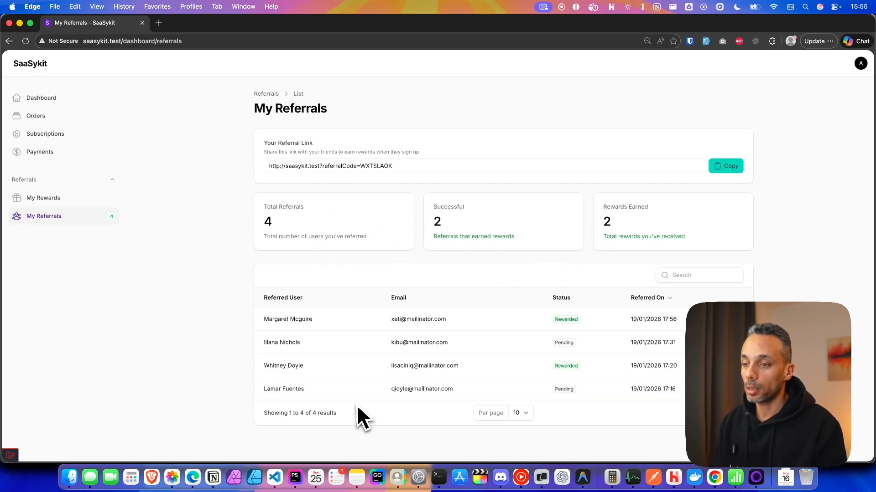
{"action": "key", "text": "super+Tab"}
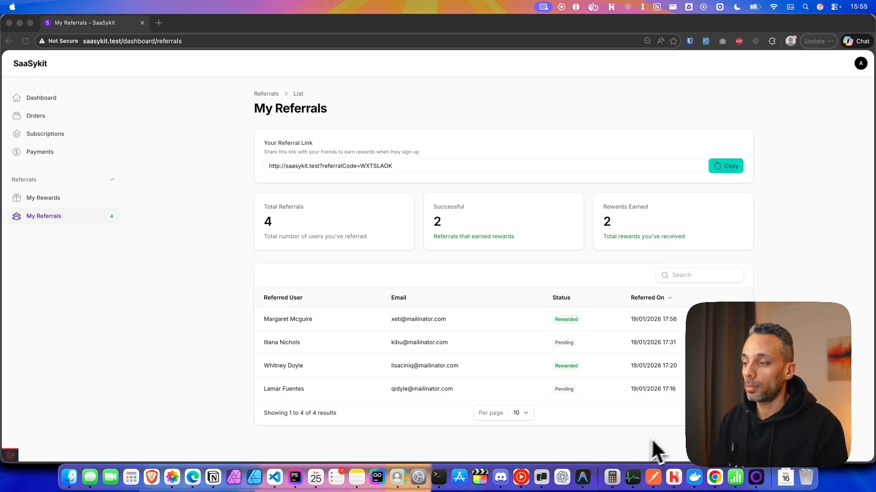
{"action": "left_click", "coordinate": [235, 325]}
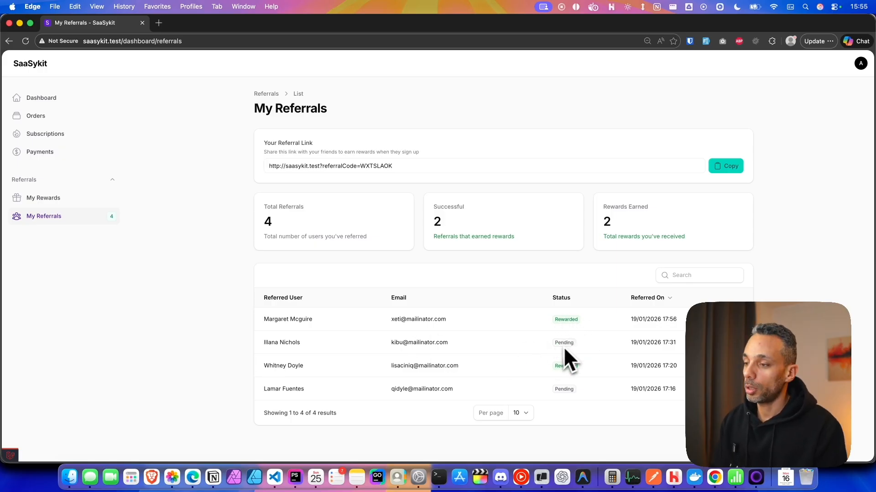
{"action": "left_click", "coordinate": [64, 198]}
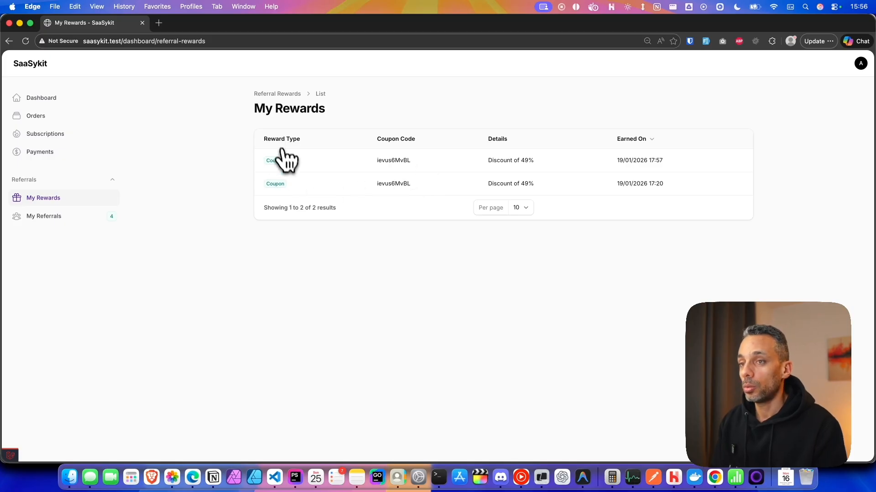
{"action": "double_click", "coordinate": [397, 161]}
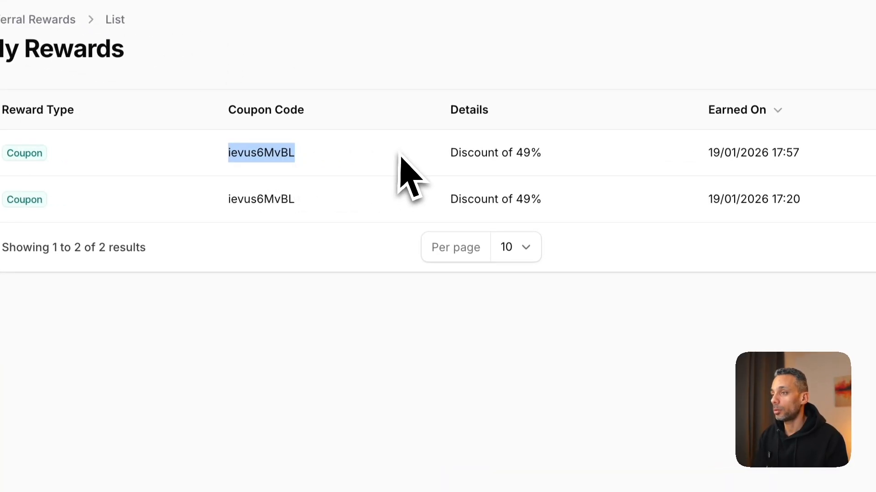
{"action": "left_click", "coordinate": [483, 137]}
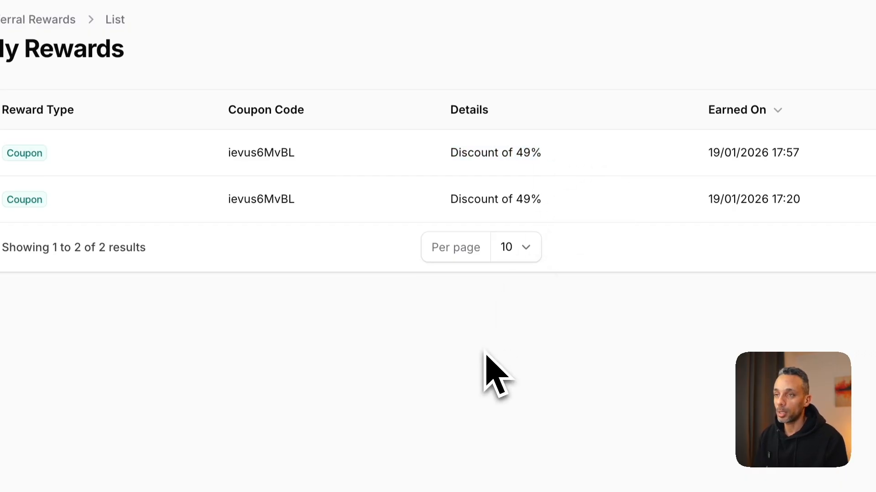
{"action": "left_click", "coordinate": [59, 217]}
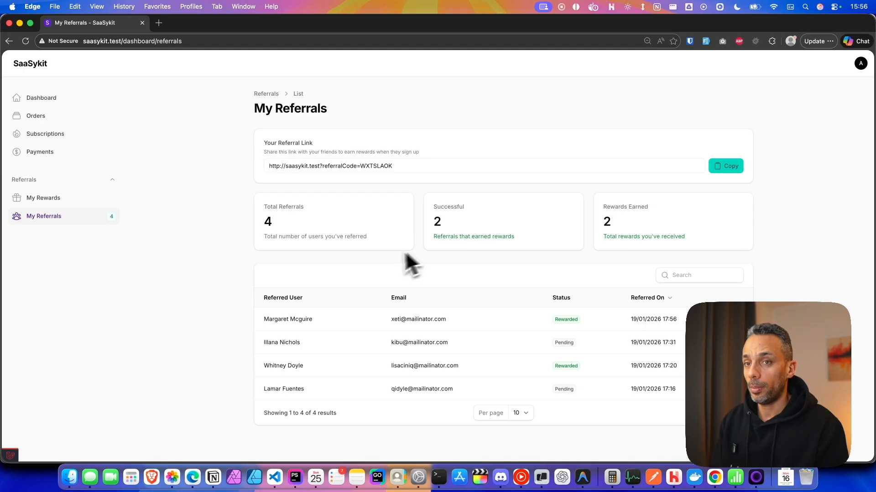
Copy the referral link from the Dashboard and switch to the Chrome browser.
{"action": "left_click", "coordinate": [50, 203]}
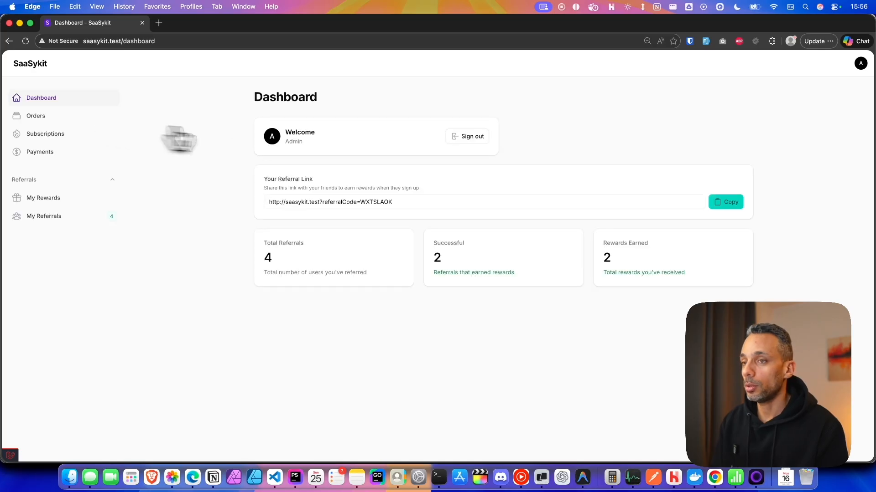
{"action": "left_click", "coordinate": [725, 208]}
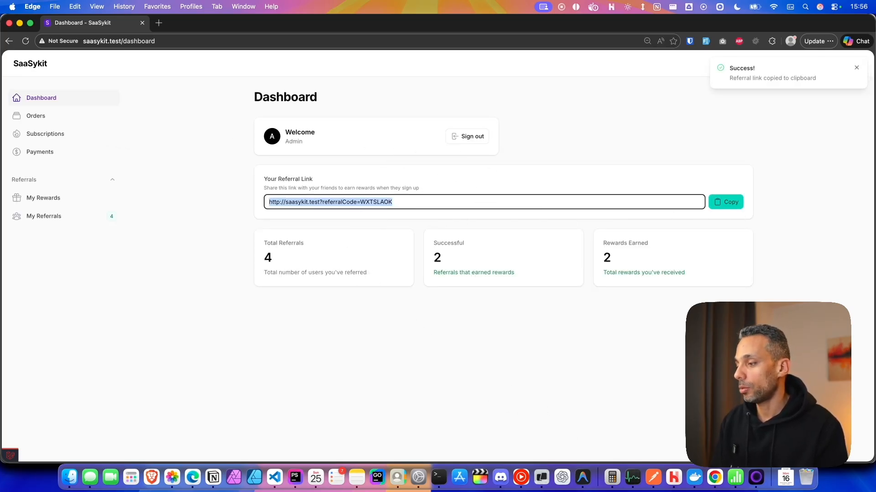
{"action": "left_click", "coordinate": [715, 478]}
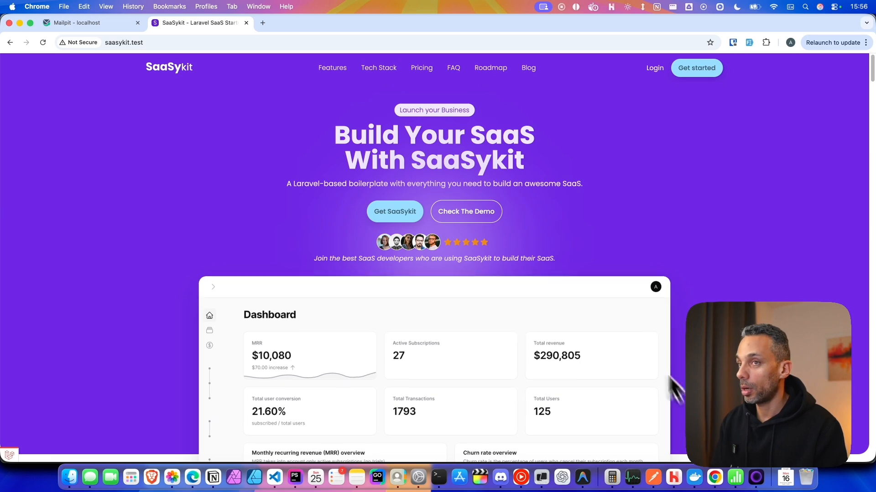
Load the SaaSykit site in Chrome through the copied referral link.
{"action": "left_click", "coordinate": [279, 48]}
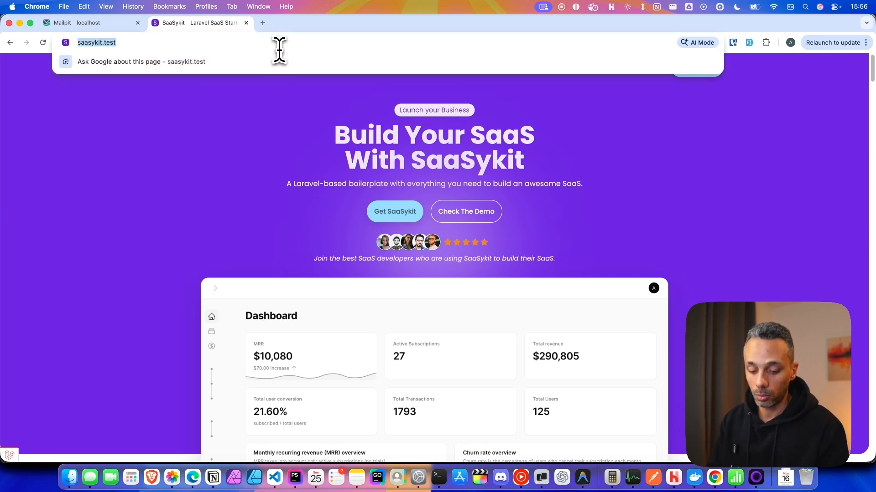
{"action": "key", "text": "super+v"}
{"action": "key", "text": "Return"}
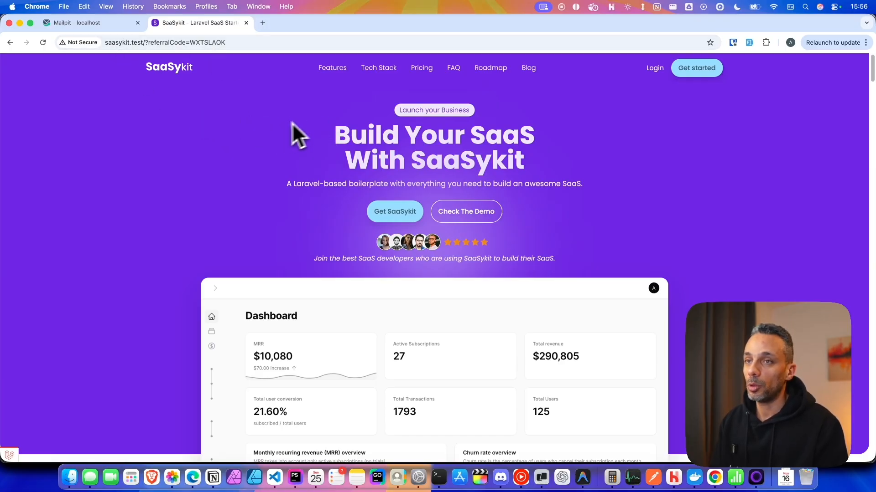
Browse the homepage and Blog, then go to the pricing plans section.
{"action": "left_click", "coordinate": [174, 67]}
{"action": "scroll", "coordinate": [463, 189], "scroll_direction": "down", "scroll_amount": 4}
{"action": "scroll", "coordinate": [425, 193], "scroll_direction": "down", "scroll_amount": 8}
{"action": "scroll", "coordinate": [419, 246], "scroll_direction": "up", "scroll_amount": 12}
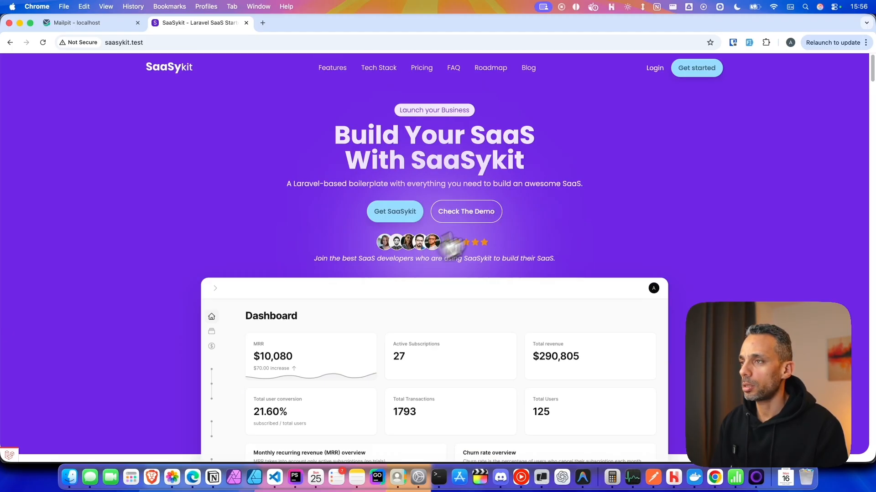
{"action": "left_click", "coordinate": [529, 71]}
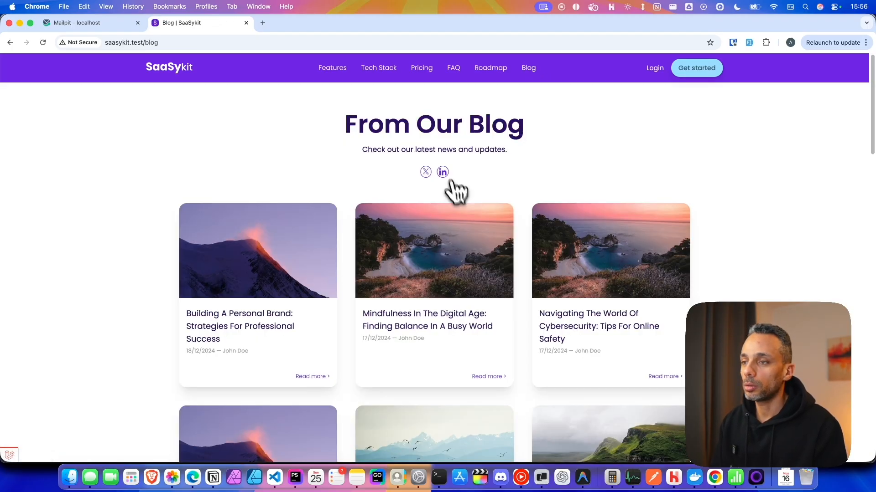
{"action": "left_click", "coordinate": [187, 68]}
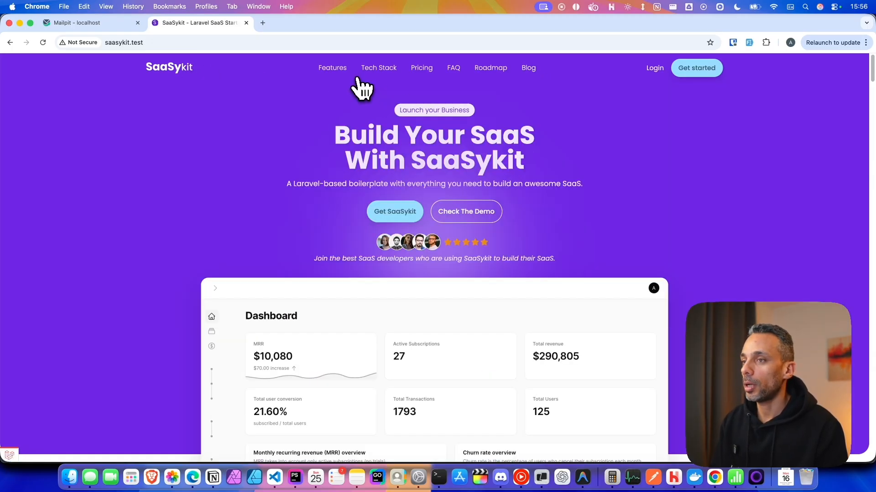
{"action": "left_click", "coordinate": [391, 216]}
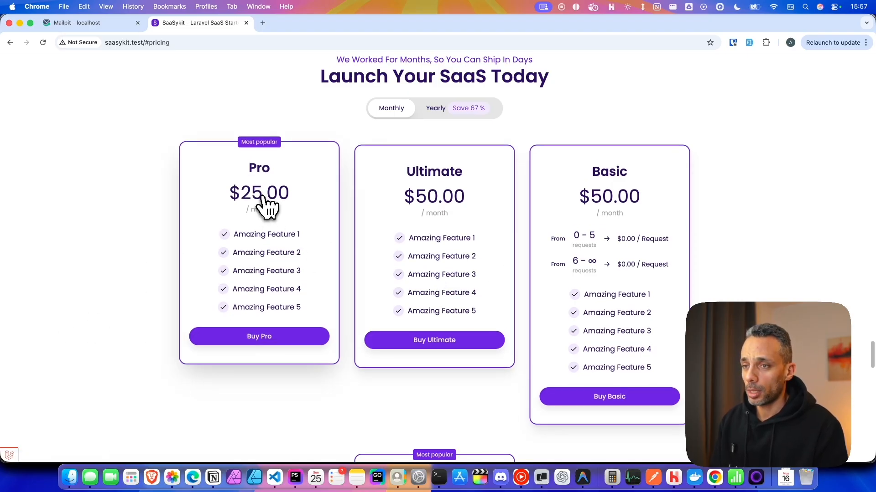
Check out the Pro monthly plan as a new autofilled test user, paying with Stripe.
{"action": "left_click", "coordinate": [245, 336]}
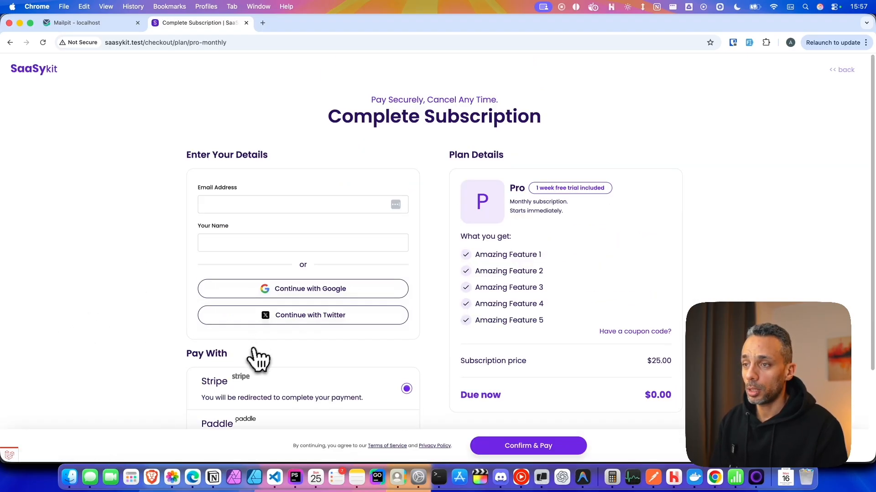
{"action": "scroll", "coordinate": [163, 303], "scroll_direction": "down", "scroll_amount": 2}
{"action": "scroll", "coordinate": [391, 274], "scroll_direction": "up", "scroll_amount": 1}
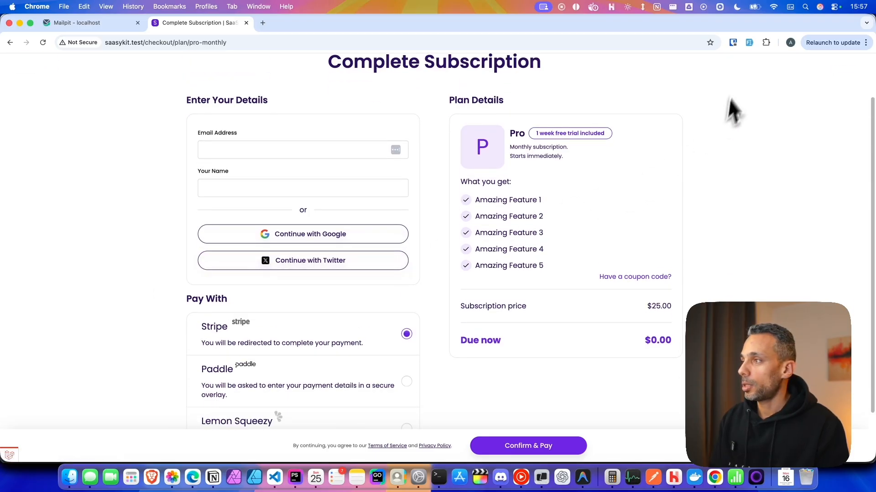
{"action": "left_click", "coordinate": [749, 43]}
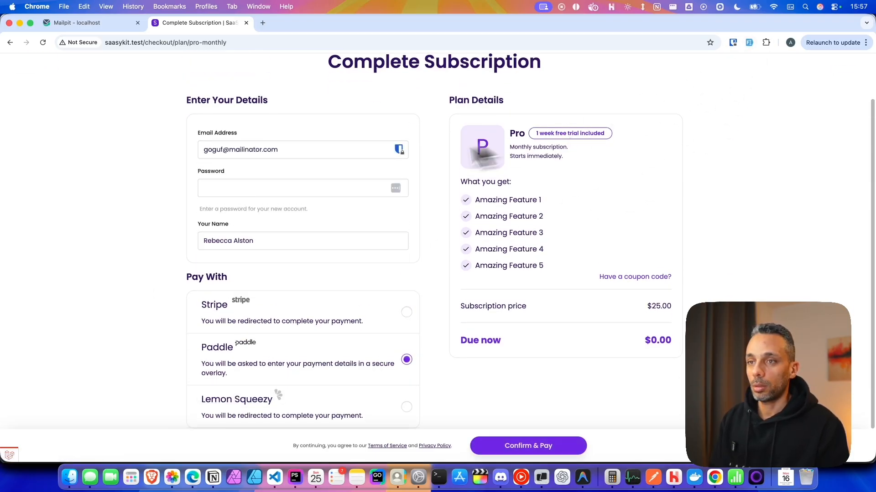
{"action": "left_click", "coordinate": [748, 43]}
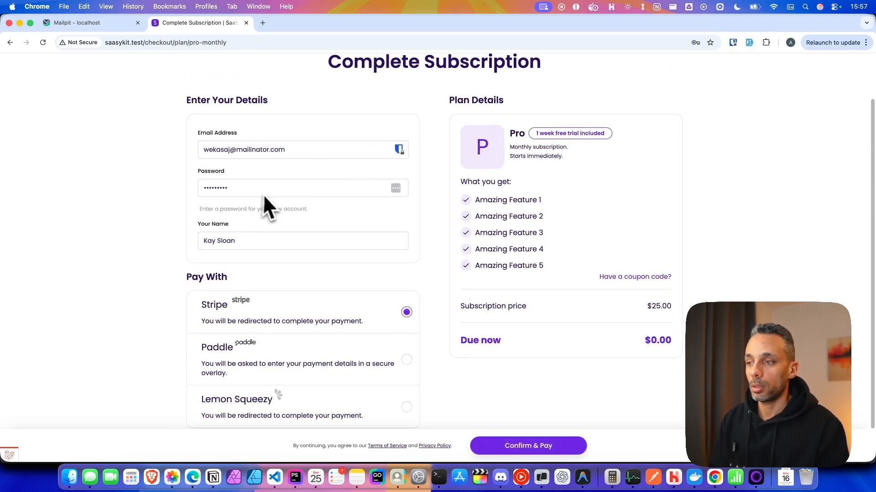
{"action": "scroll", "coordinate": [292, 237], "scroll_direction": "down", "scroll_amount": 1}
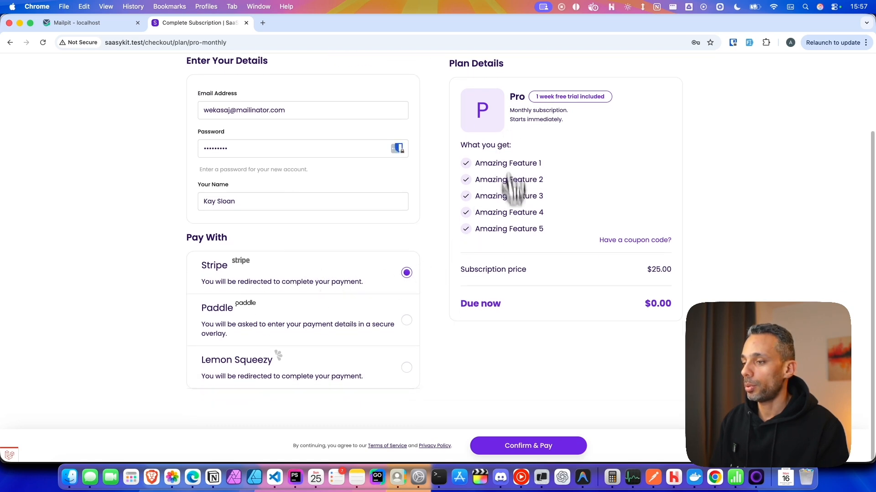
{"action": "left_click", "coordinate": [521, 447]}
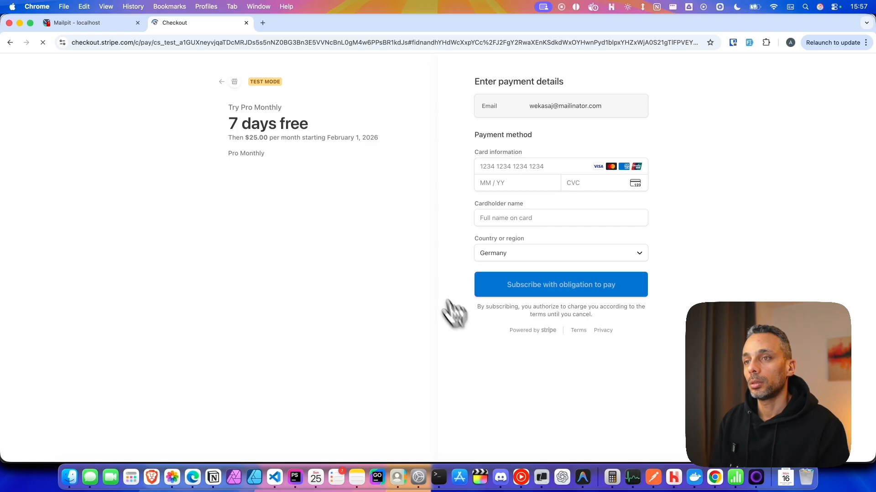
Pay for the 7-day free Pro trial with the 4242 test card and subscribe.
{"action": "left_click_drag", "start_coordinate": [309, 124], "coordinate": [230, 124]}
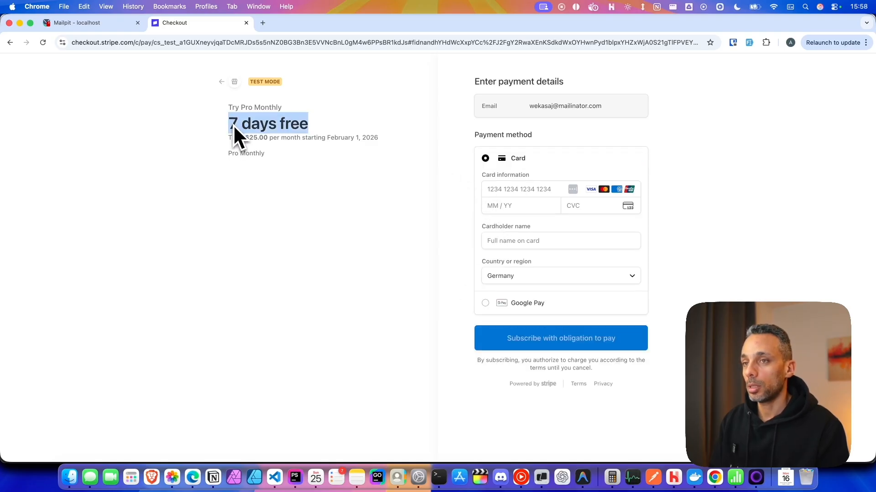
{"action": "left_click", "coordinate": [249, 235]}
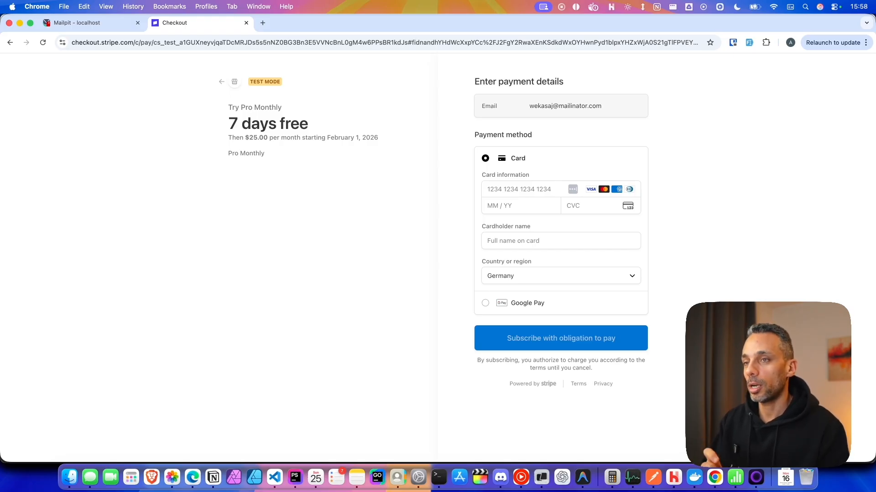
{"action": "left_click", "coordinate": [513, 189]}
{"action": "type", "text": "4242"}
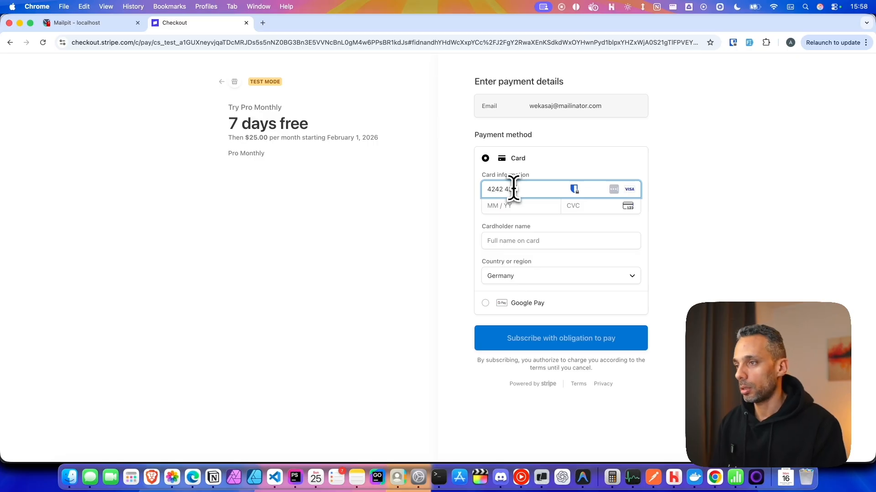
{"action": "type", "text": "424242424242444444"}
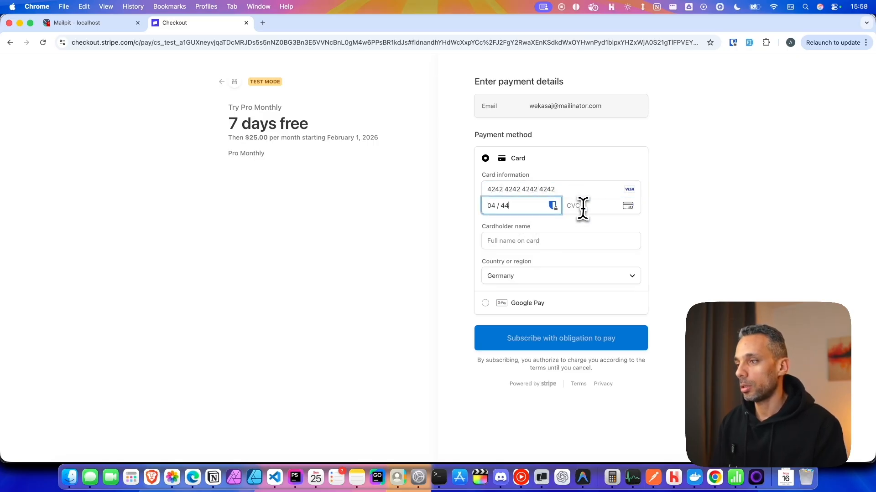
{"action": "left_click", "coordinate": [566, 242]}
{"action": "type", "text": "234234234"}
{"action": "left_click", "coordinate": [561, 342]}
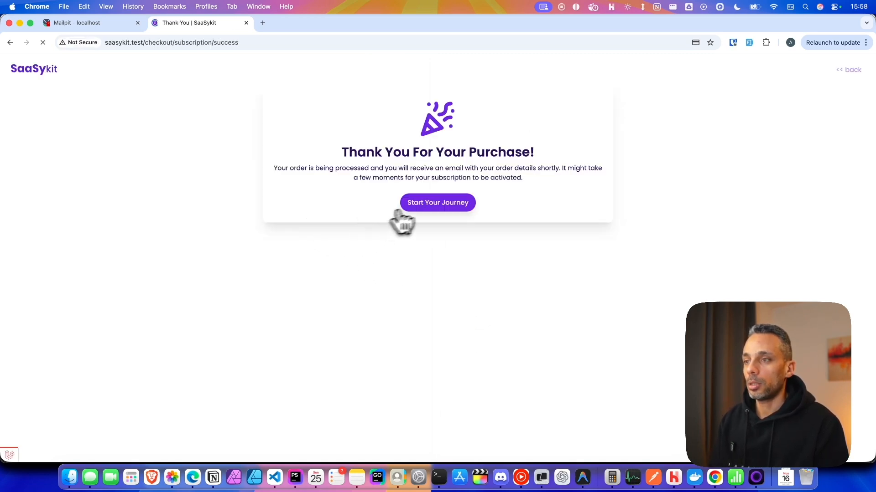
Open the new user's subscriptions, then reload the admin's Edge dashboard showing 5 total referrals.
{"action": "left_click", "coordinate": [418, 204]}
{"action": "left_click", "coordinate": [710, 73]}
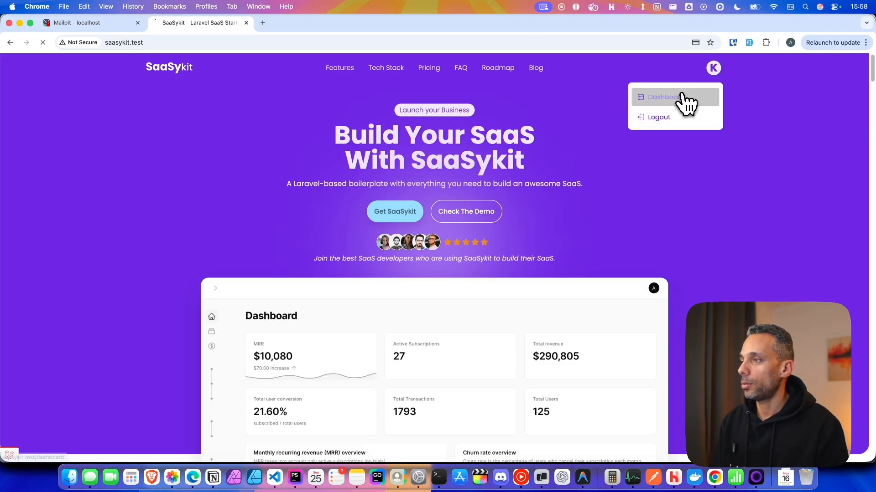
{"action": "left_click", "coordinate": [682, 98]}
{"action": "left_click", "coordinate": [49, 155]}
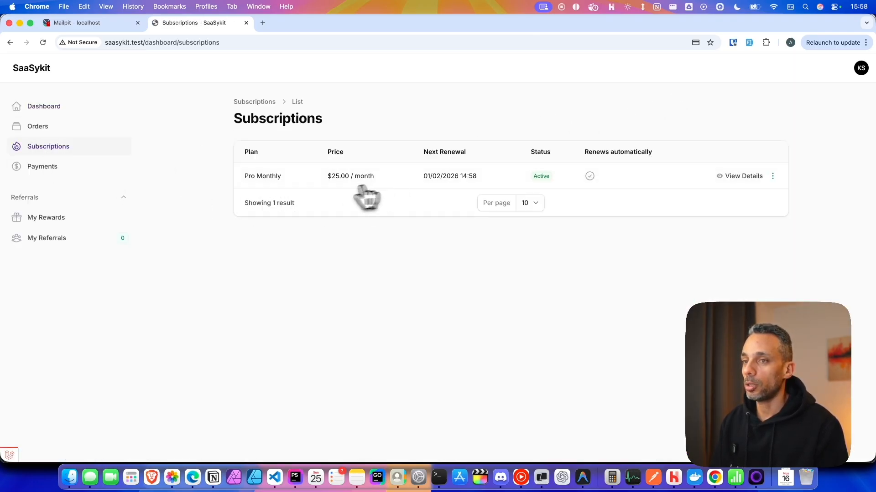
{"action": "left_click", "coordinate": [192, 477]}
{"action": "key", "text": "super+r"}
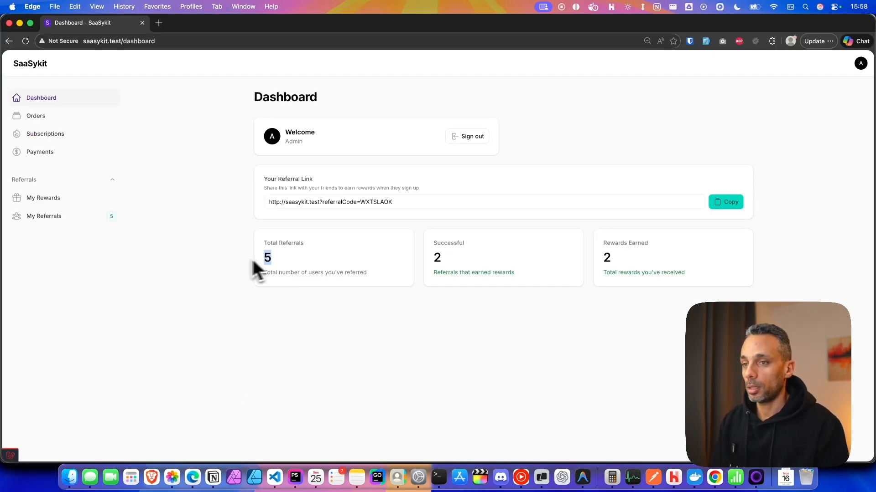
Open My Referrals and point out the newest of five referrals, still marked Pending.
{"action": "left_click_drag", "start_coordinate": [276, 261], "coordinate": [256, 263]}
{"action": "left_click", "coordinate": [273, 266]}
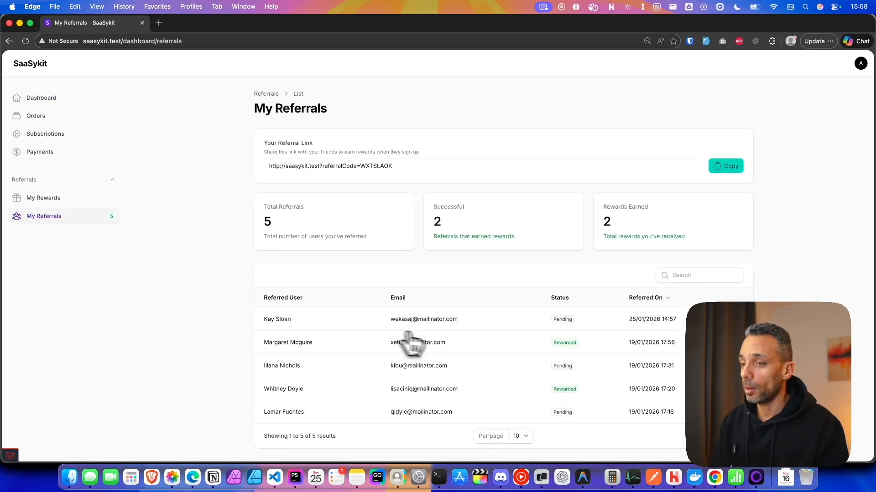
{"action": "left_click_drag", "start_coordinate": [264, 319], "coordinate": [459, 320]}
{"action": "left_click", "coordinate": [575, 324]}
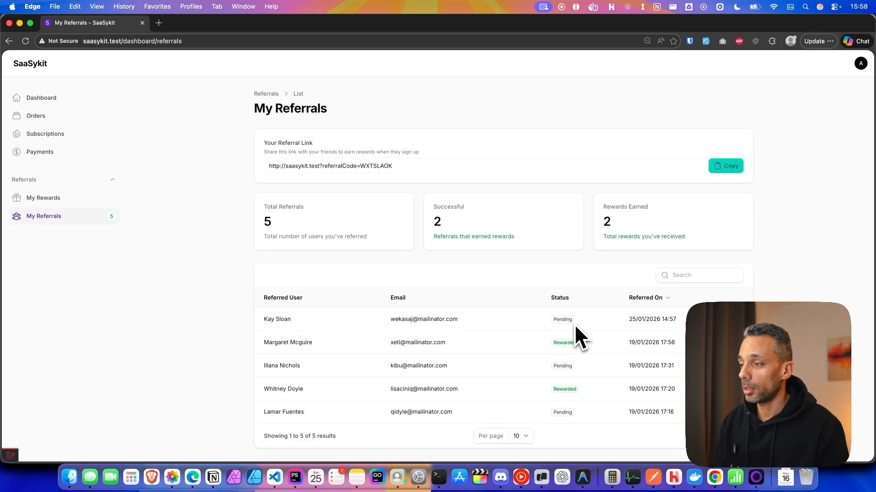
{"action": "left_click_drag", "start_coordinate": [556, 319], "coordinate": [566, 319]}
{"action": "double_click", "coordinate": [556, 320]}
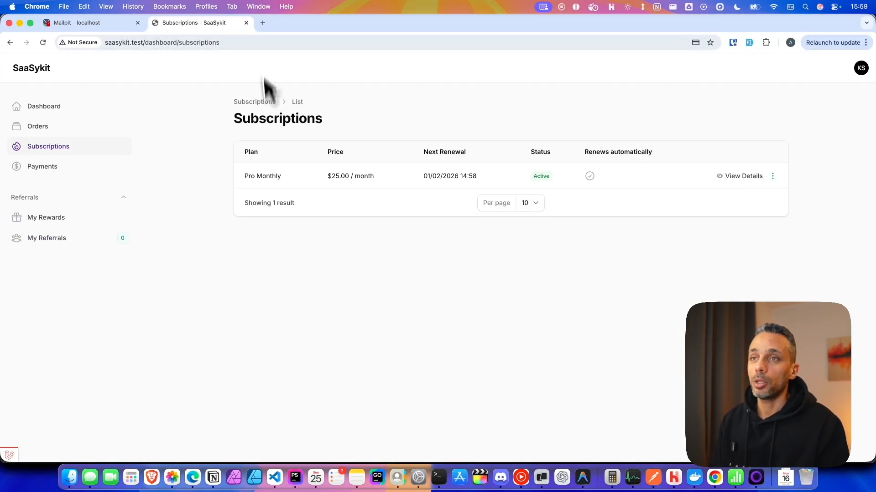
Open the Stripe dashboard (dashboard.stripe.com) in a new Edge tab.
{"action": "left_click", "coordinate": [267, 26]}
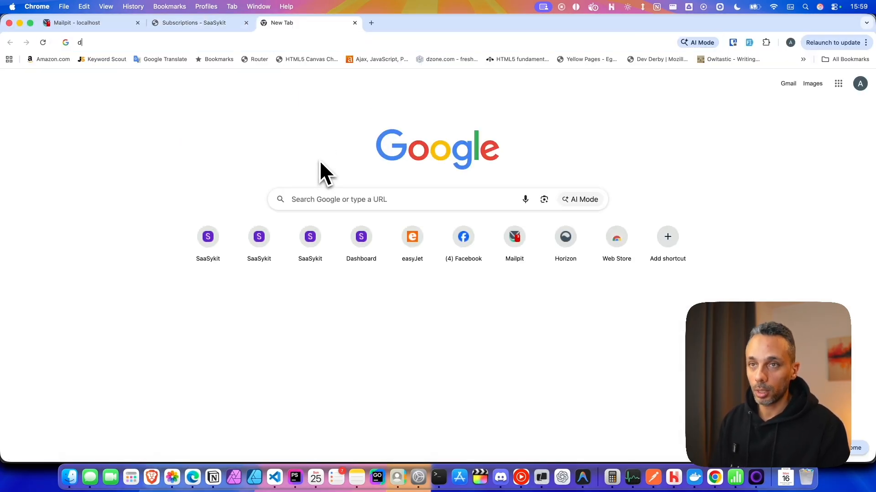
{"action": "type", "text": "da"}
{"action": "key", "text": "BackSpace"}
{"action": "key", "text": "BackSpace"}
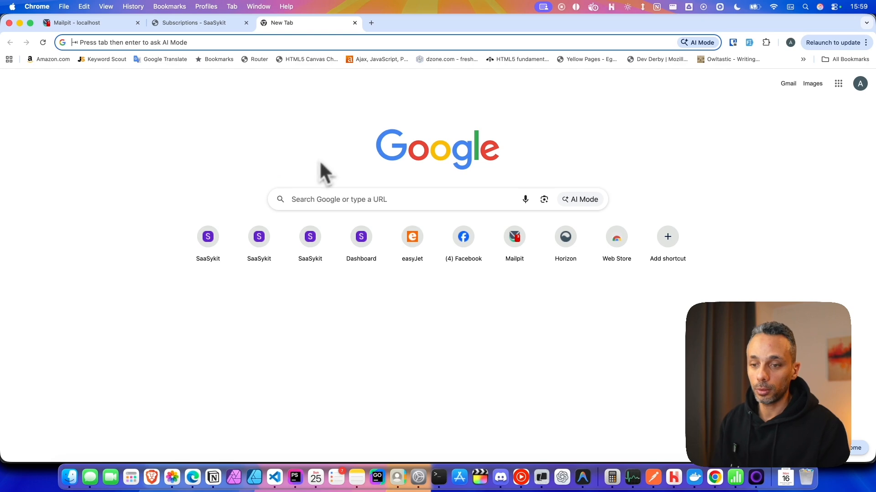
{"action": "left_click", "coordinate": [192, 477]}
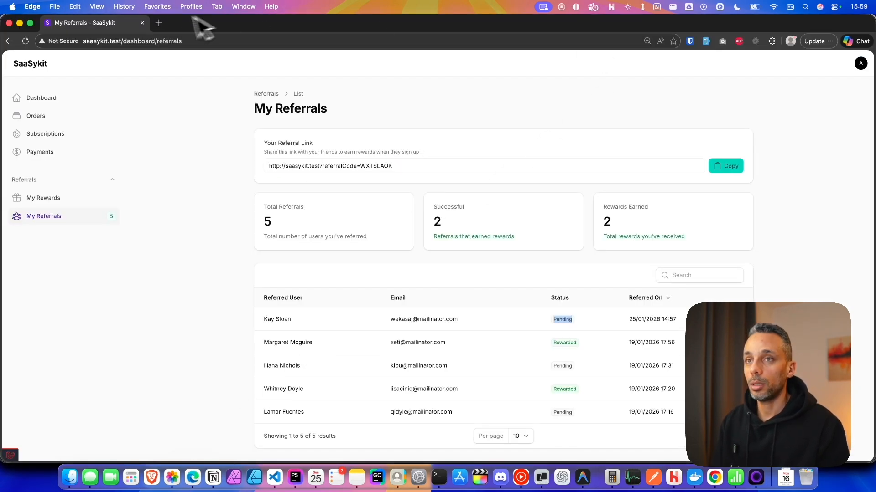
{"action": "left_click", "coordinate": [158, 22]}
{"action": "type", "text": "dash"}
{"action": "key", "text": "Return"}
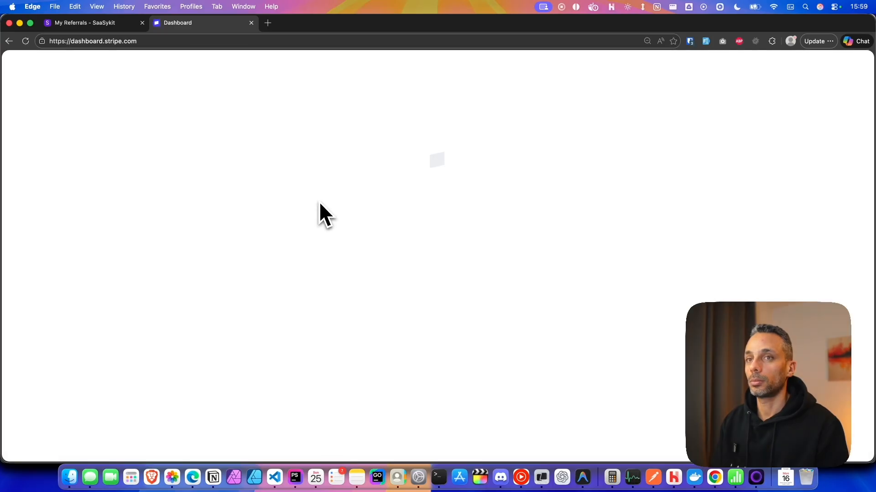
Copy the customer's email address from their SaaSykit profile page in Chrome.
{"action": "key", "text": "super+Tab"}
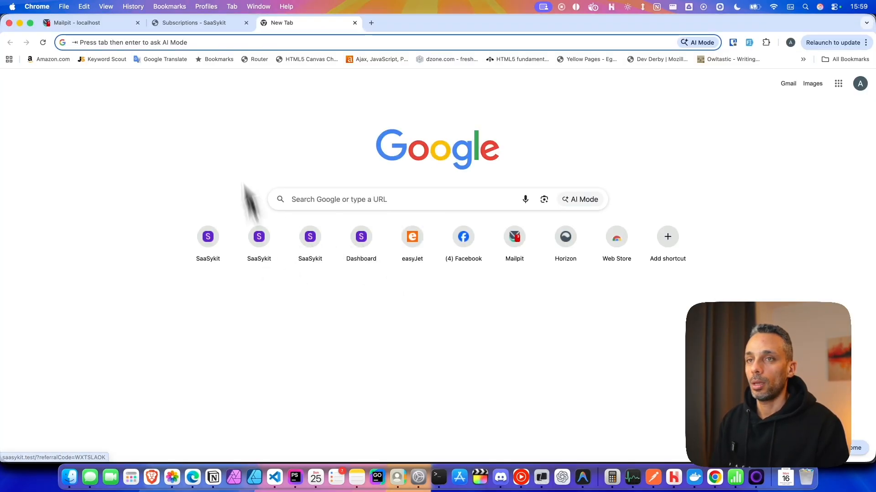
{"action": "left_click", "coordinate": [201, 23]}
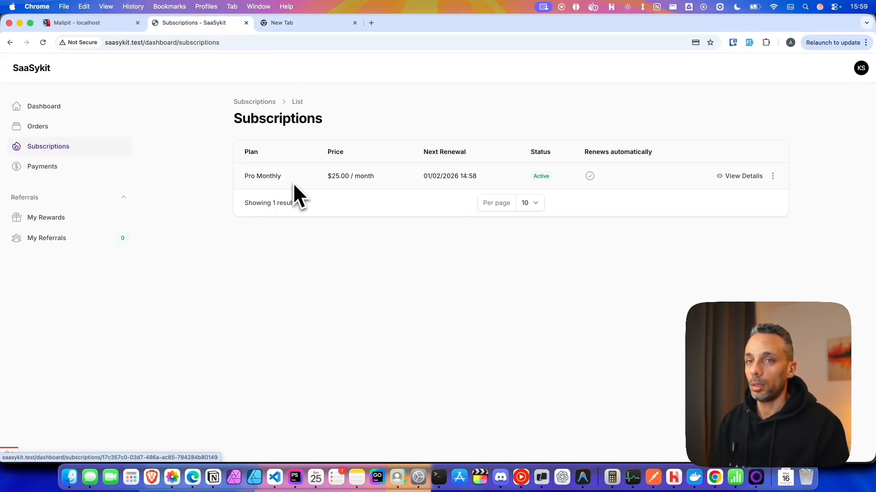
{"action": "left_click", "coordinate": [861, 68]}
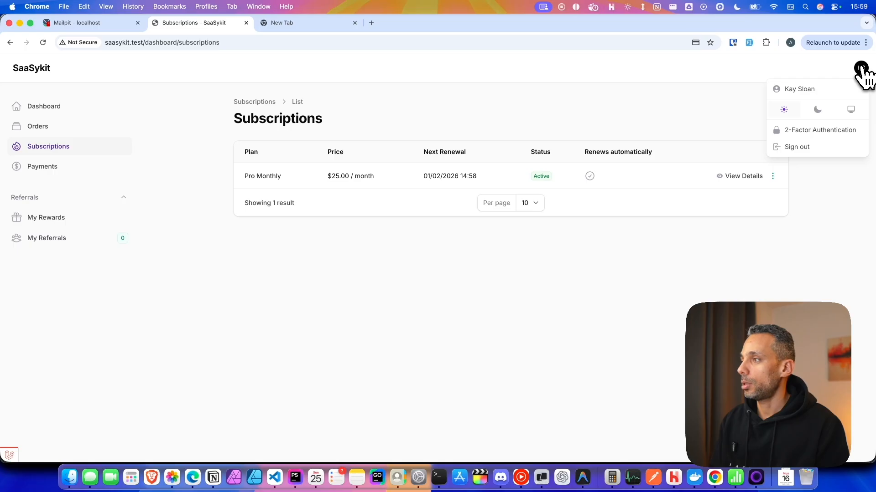
{"action": "left_click", "coordinate": [818, 89]}
{"action": "scroll", "coordinate": [413, 259], "scroll_direction": "down", "scroll_amount": 5}
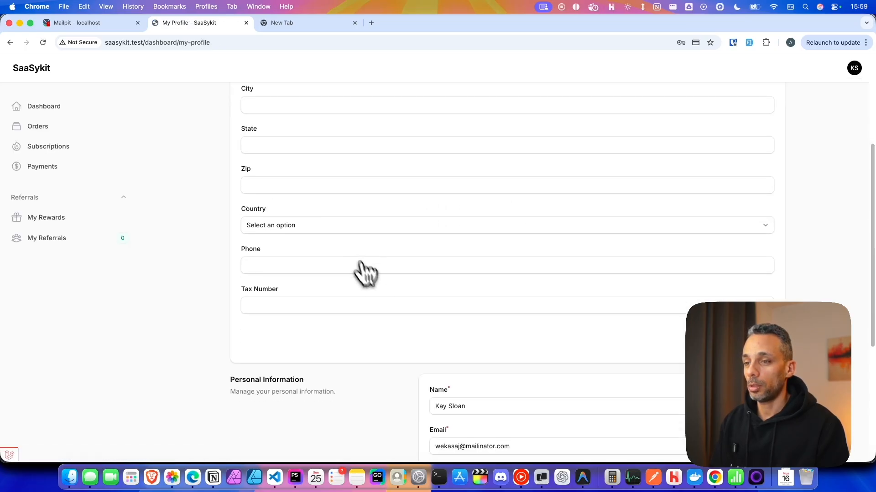
{"action": "left_click", "coordinate": [519, 391]}
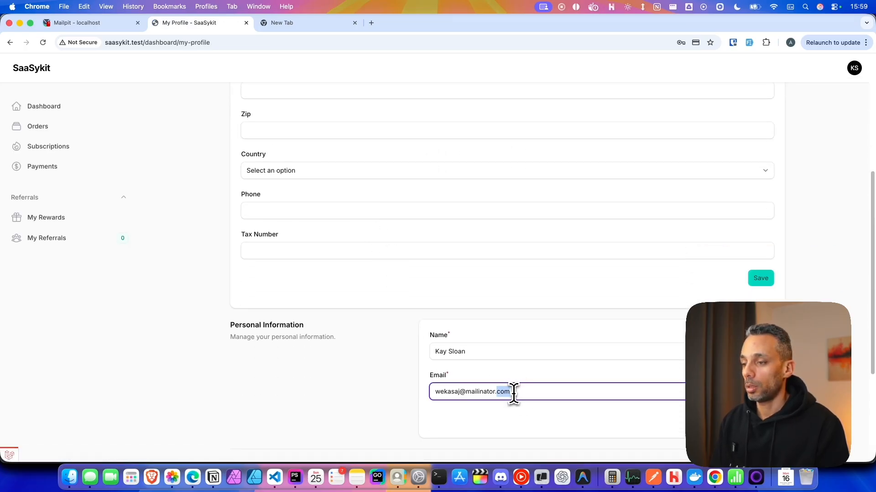
{"action": "triple_click", "coordinate": [513, 394]}
{"action": "key", "text": "super+c"}
{"action": "key", "text": "super+Tab"}
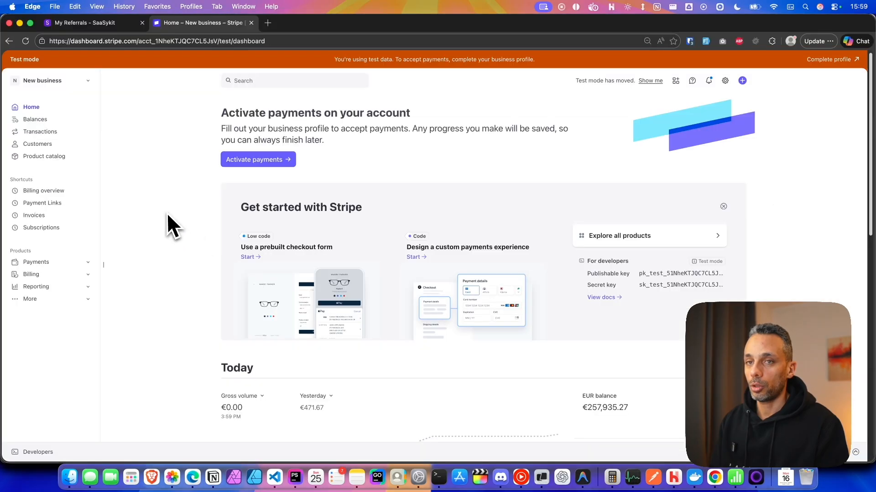
Search Stripe by the customer's email and open their Pro Monthly subscription, trial ending Feb 1.
{"action": "left_click", "coordinate": [279, 80]}
{"action": "key", "text": "super+v"}
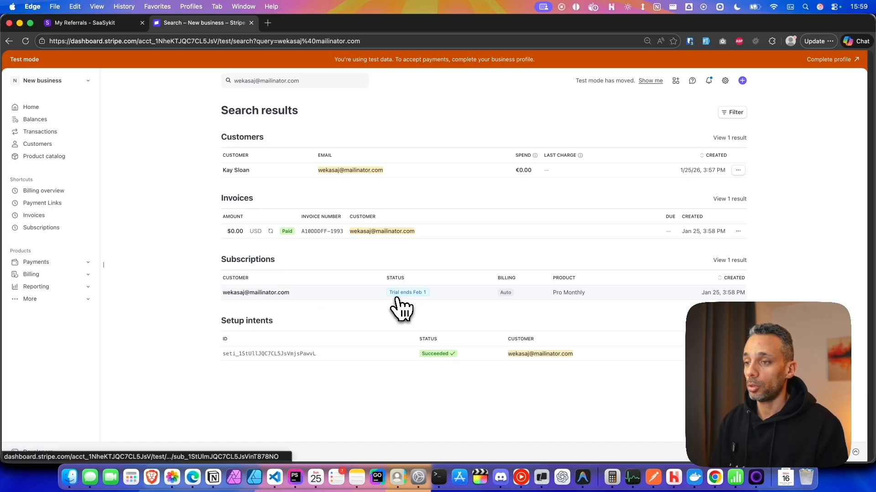
{"action": "left_click", "coordinate": [365, 298]}
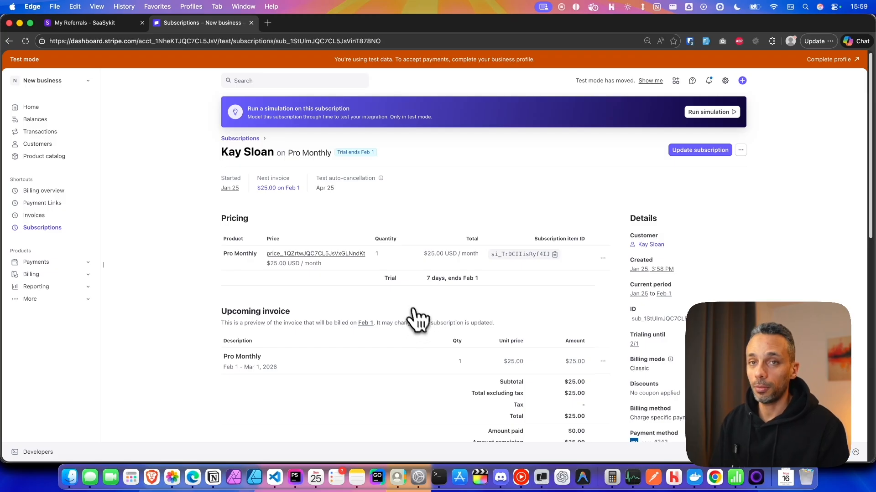
{"action": "scroll", "coordinate": [342, 348], "scroll_direction": "down", "scroll_amount": 1}
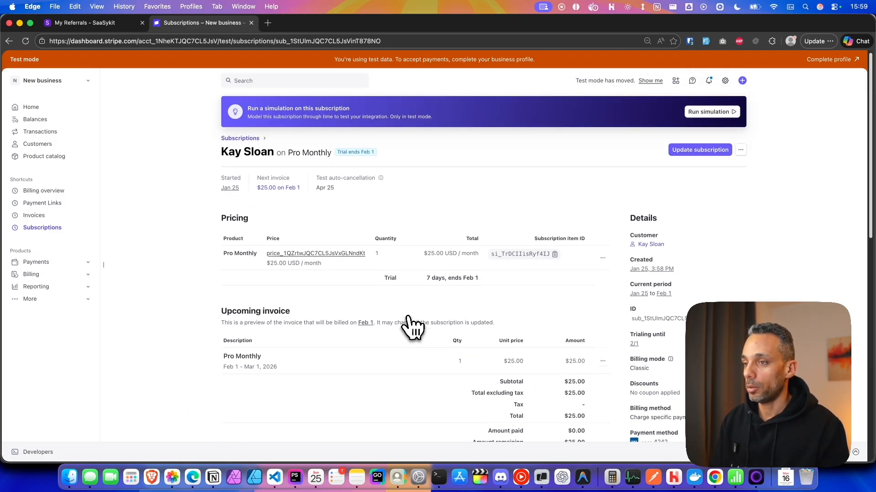
{"action": "scroll", "coordinate": [314, 292], "scroll_direction": "down", "scroll_amount": 3}
{"action": "scroll", "coordinate": [501, 228], "scroll_direction": "up", "scroll_amount": 3}
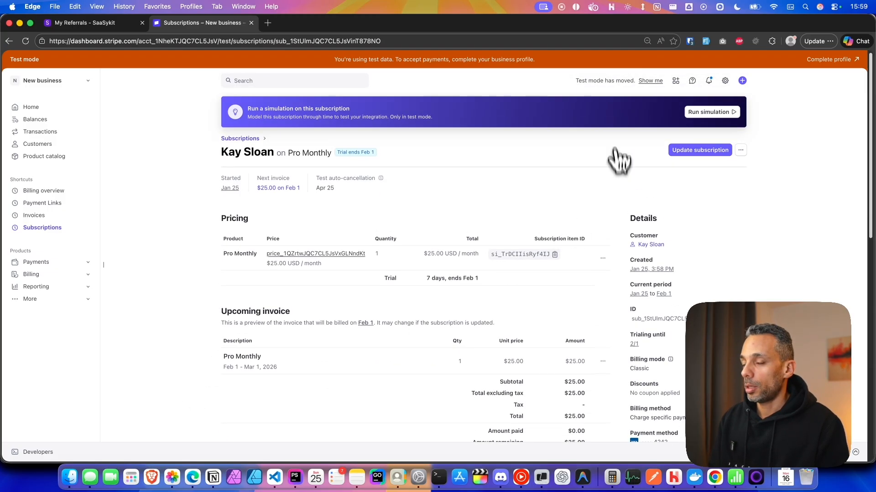
Advance the subscription's test clock to Feb 2, 2026, past the trial end.
{"action": "left_click", "coordinate": [710, 112]}
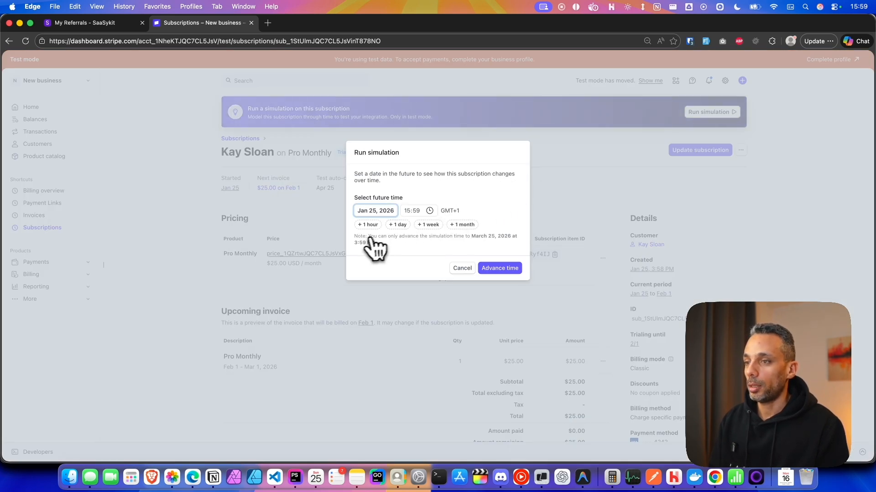
{"action": "left_click", "coordinate": [431, 226]}
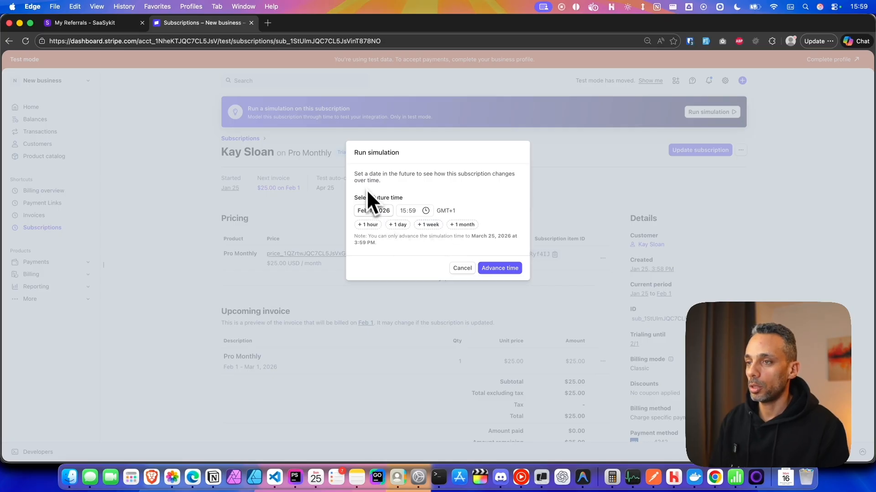
{"action": "left_click", "coordinate": [379, 214]}
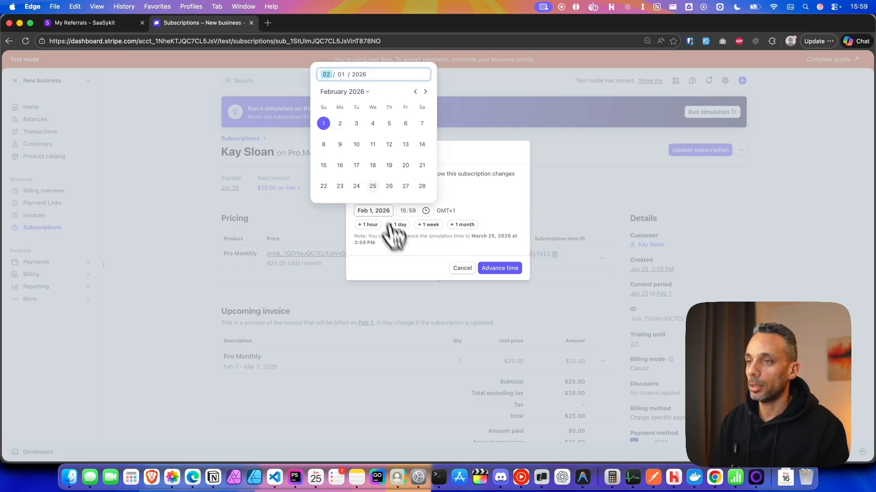
{"action": "left_click", "coordinate": [340, 123]}
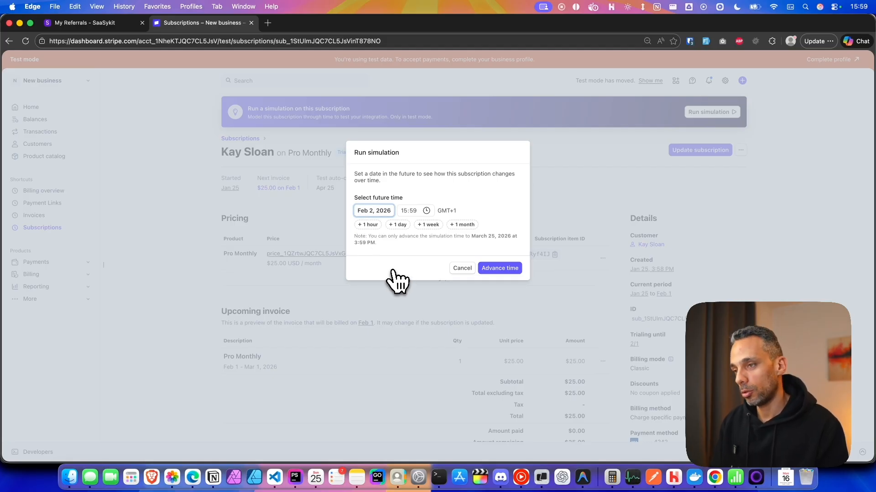
{"action": "left_click", "coordinate": [491, 270]}
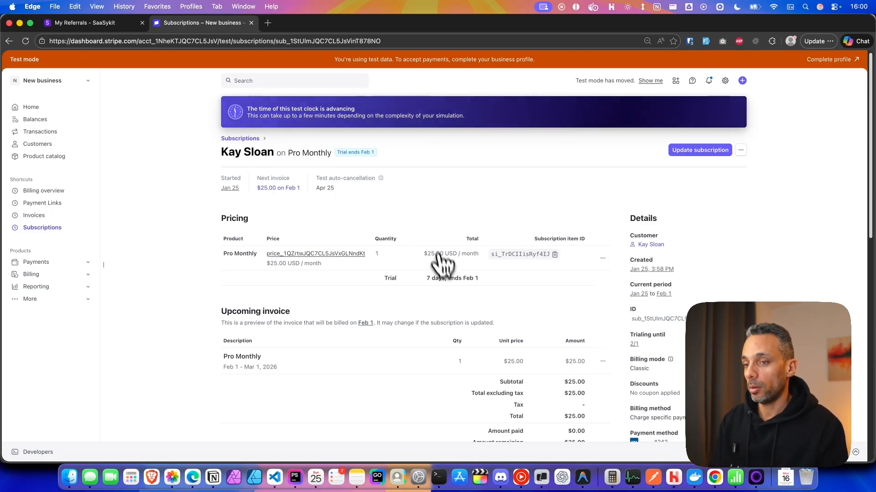
{"action": "scroll", "coordinate": [443, 260], "scroll_direction": "down", "scroll_amount": 3}
{"action": "key", "text": "super+Tab"}
{"action": "scroll", "coordinate": [383, 319], "scroll_direction": "up", "scroll_amount": 4}
Check the customer's Subscriptions page: Pro Monthly active, next renewal 01/03/2026.
{"action": "scroll", "coordinate": [371, 337], "scroll_direction": "up", "scroll_amount": 2}
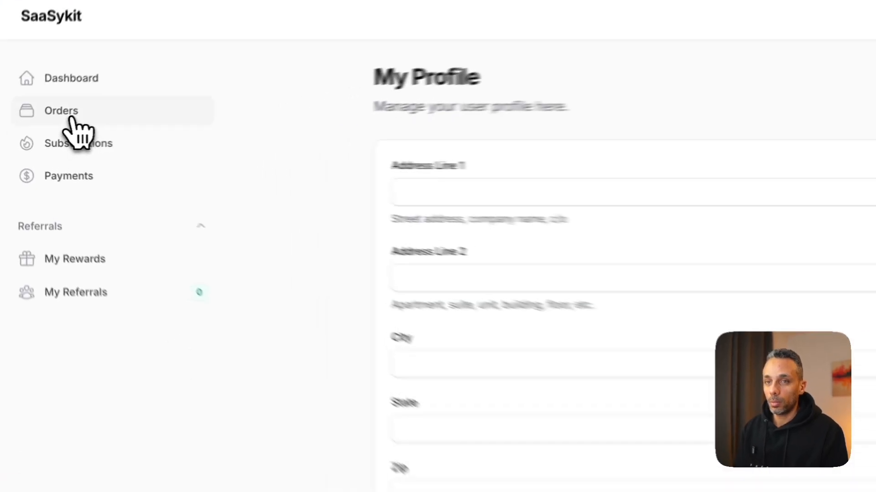
{"action": "left_click", "coordinate": [69, 115]}
{"action": "left_click", "coordinate": [94, 146]}
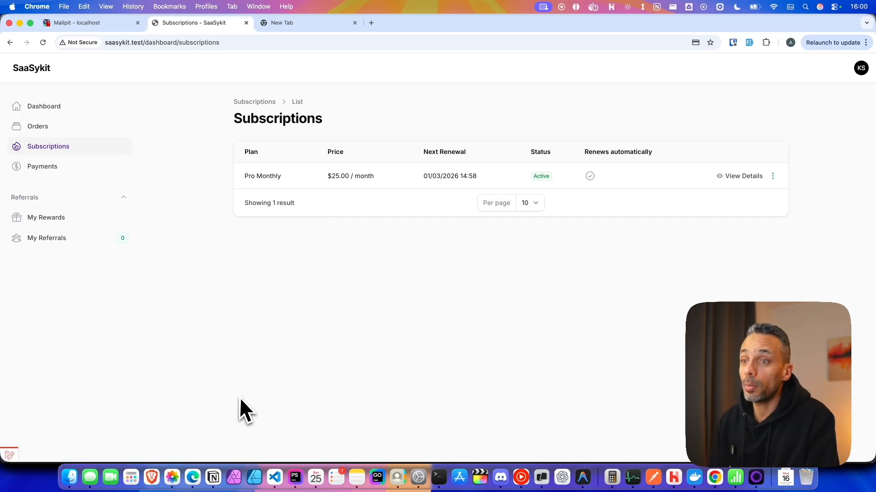
Reload the My Referrals page in Edge to pick up the updated referral status.
{"action": "left_click", "coordinate": [191, 486]}
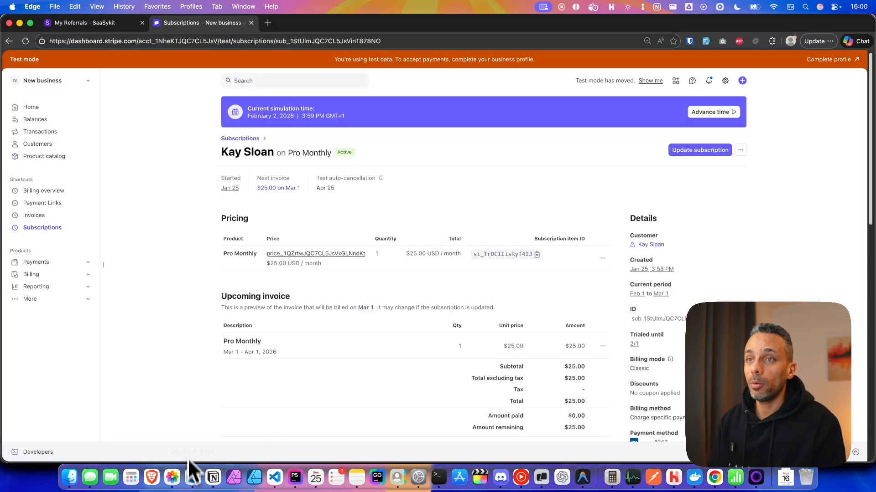
{"action": "left_click", "coordinate": [86, 33]}
{"action": "key", "text": "super+r"}
Highlight the newest referral's row, now Rewarded and Successful, with Rewards Earned at 3.
{"action": "left_click_drag", "start_coordinate": [265, 324], "coordinate": [586, 322]}
{"action": "left_click", "coordinate": [590, 322]}
{"action": "left_click_drag", "start_coordinate": [264, 325], "coordinate": [680, 324]}
{"action": "left_click", "coordinate": [670, 326]}
{"action": "left_click_drag", "start_coordinate": [400, 322], "coordinate": [526, 319]}
{"action": "left_click", "coordinate": [688, 324]}
Open My Rewards and highlight the new 65% coupon REF-QGNMFU8G earned 25/01/2026.
{"action": "left_click", "coordinate": [492, 319]}
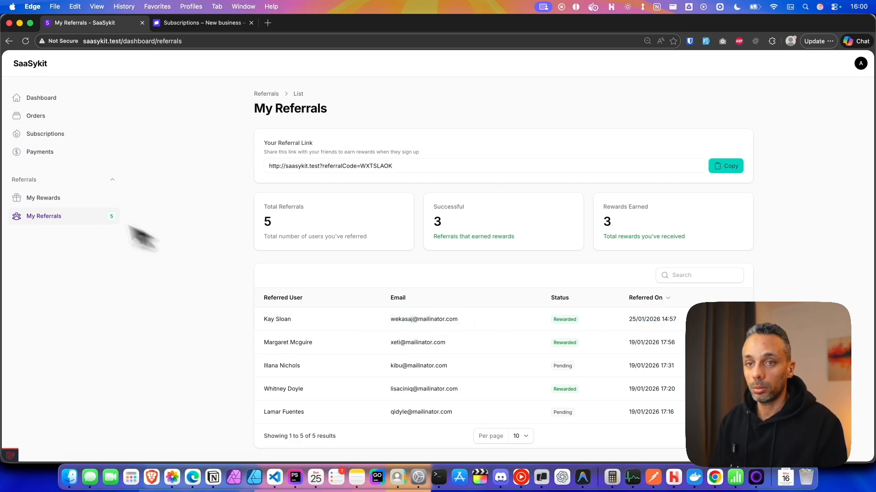
{"action": "left_click", "coordinate": [43, 198]}
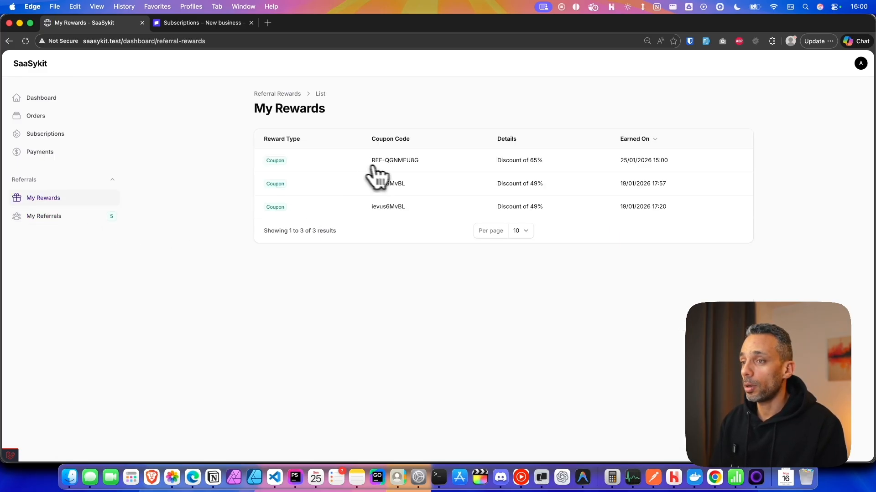
{"action": "left_click_drag", "start_coordinate": [446, 161], "coordinate": [362, 159]}
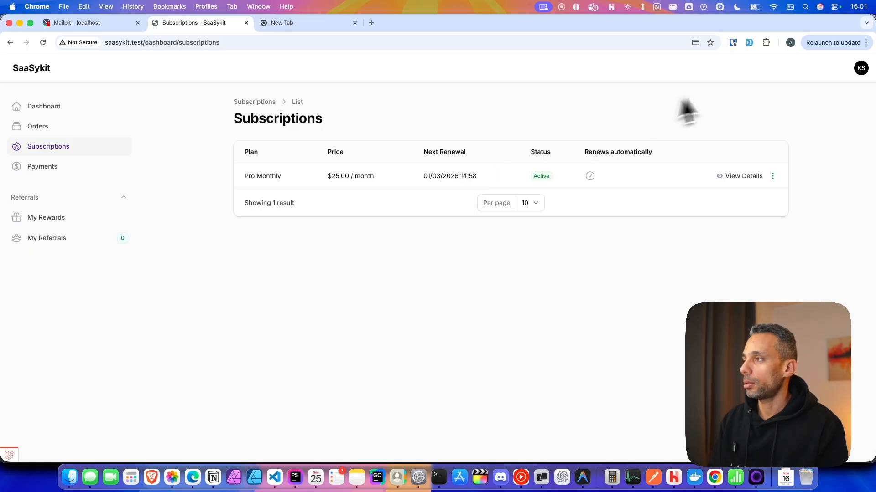
{"action": "left_click", "coordinate": [859, 73]}
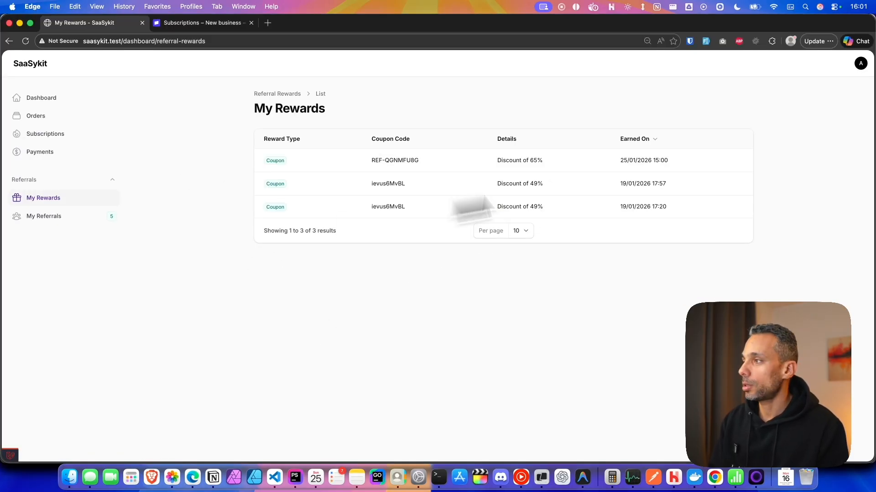
{"action": "left_click", "coordinate": [861, 64]}
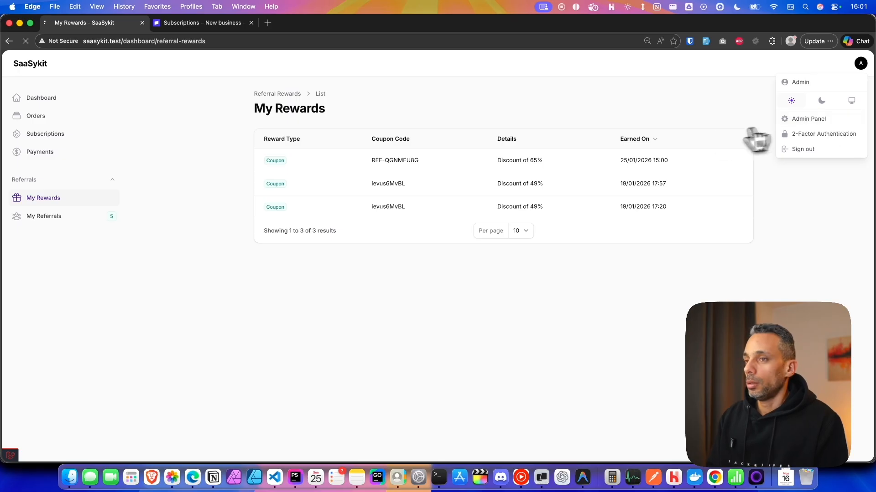
Review the admin Referral Settings: coupon reward on first payment with Discount 3, left unchanged.
{"action": "left_click", "coordinate": [782, 119]}
{"action": "scroll", "coordinate": [36, 296], "scroll_direction": "down", "scroll_amount": 5}
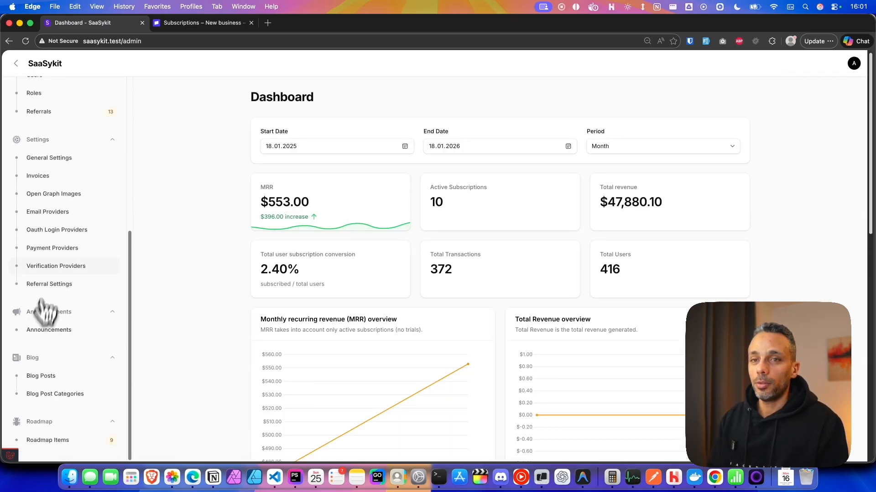
{"action": "left_click", "coordinate": [59, 285]}
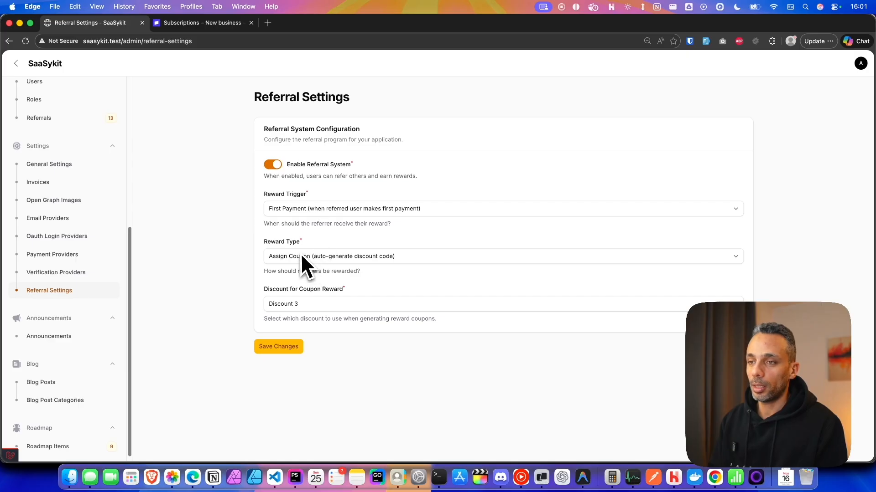
{"action": "left_click", "coordinate": [337, 262]}
{"action": "left_click", "coordinate": [234, 274]}
{"action": "left_click", "coordinate": [294, 477]}
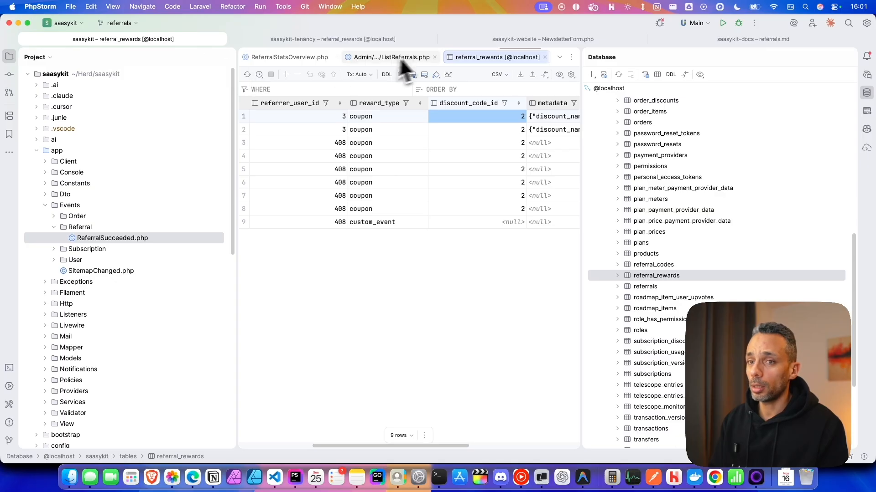
Inspect ReferralSucceeded.php's referrer, referredUser and referral properties in PhpStorm.
{"action": "double_click", "coordinate": [97, 239]}
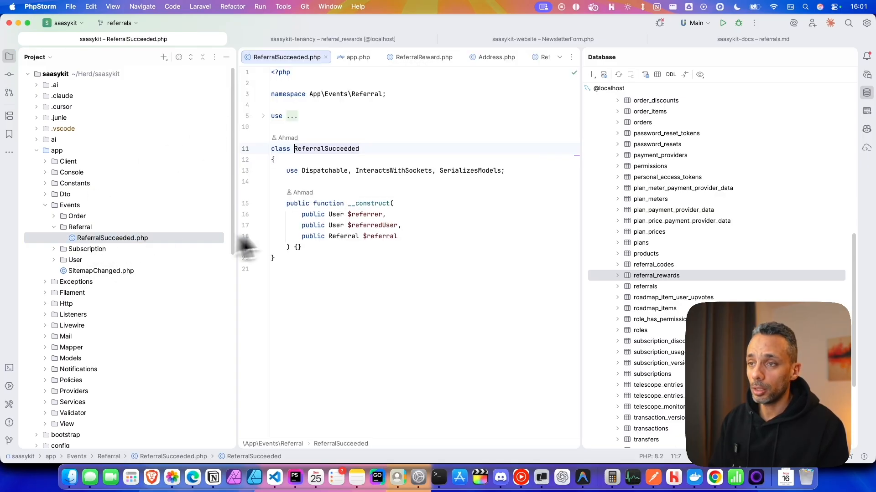
{"action": "double_click", "coordinate": [325, 151]}
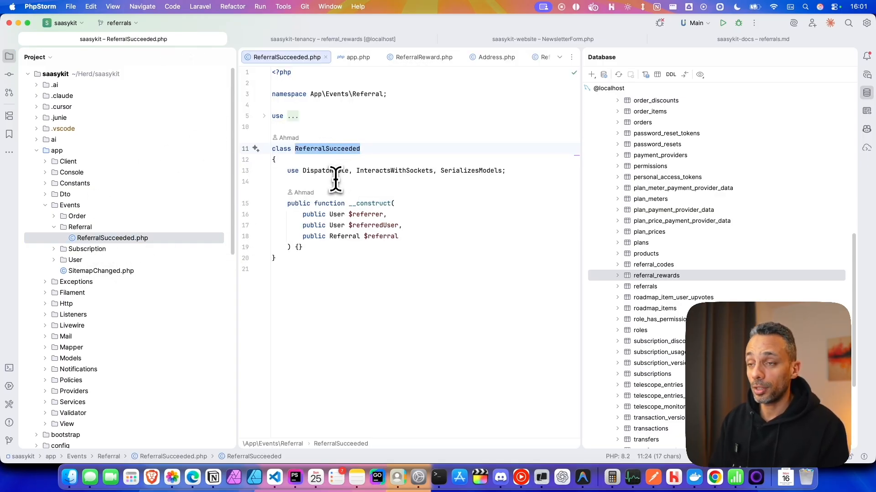
{"action": "left_click", "coordinate": [351, 271]}
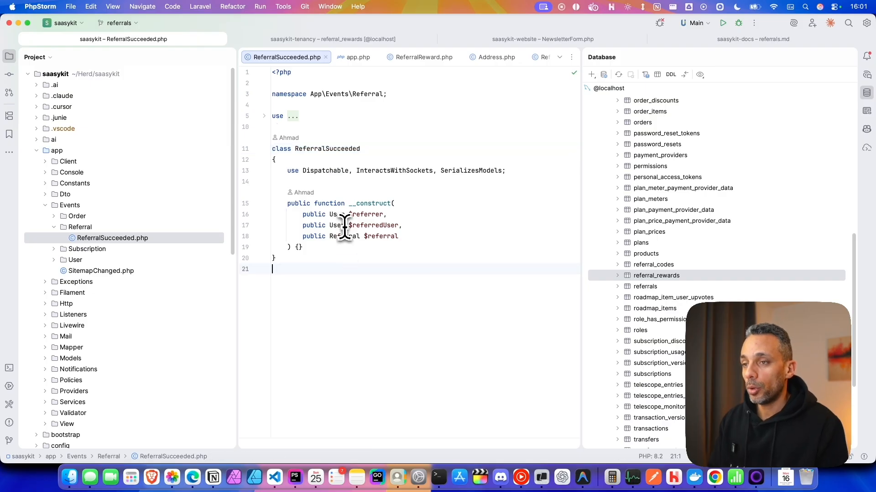
{"action": "left_click", "coordinate": [403, 215]}
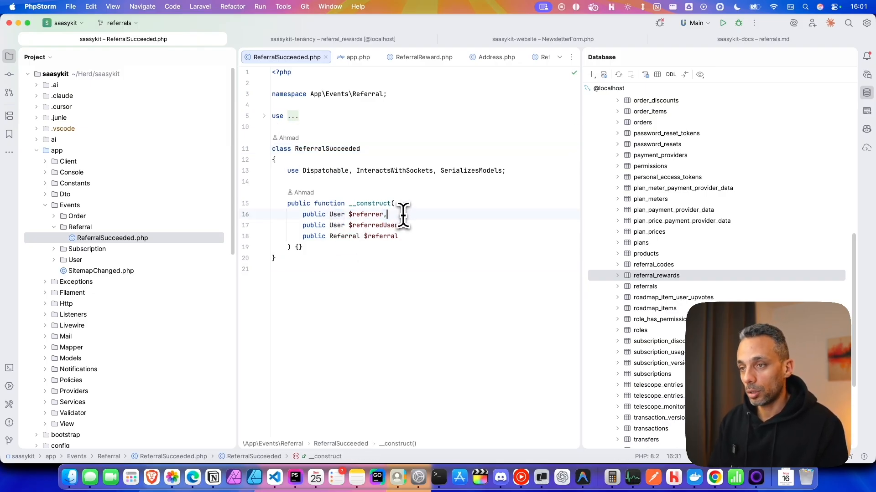
{"action": "left_click", "coordinate": [408, 237]}
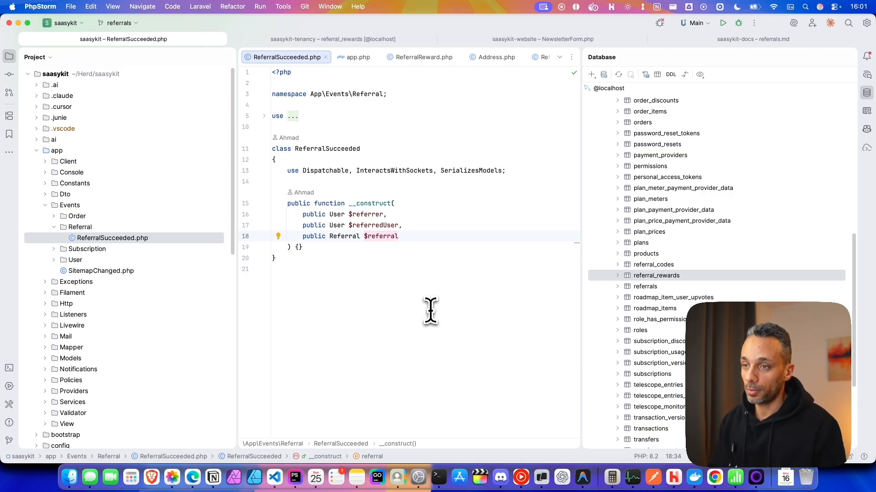
{"action": "key", "text": "super+Tab"}
{"action": "left_click", "coordinate": [160, 148]}
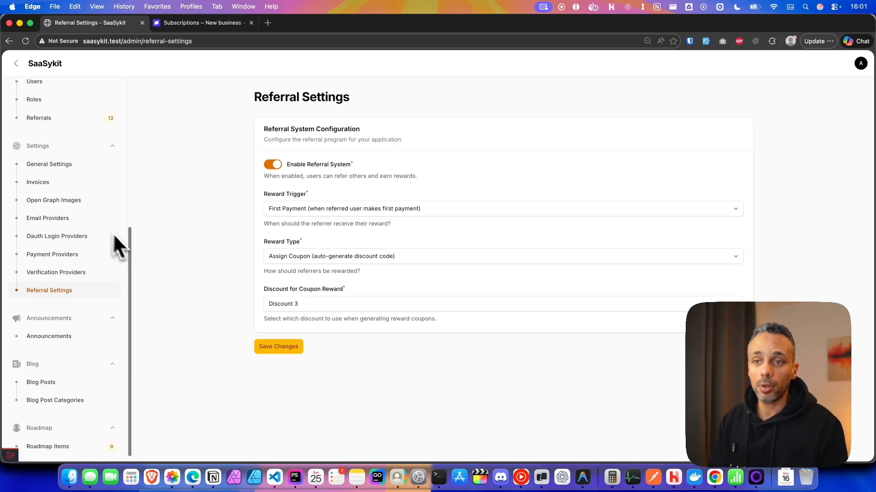
Open admin User Management > Referrals and review 13 referrals: 3 pending, 10 rewarded.
{"action": "left_click_drag", "start_coordinate": [132, 253], "coordinate": [135, 179]}
{"action": "left_click", "coordinate": [39, 240]}
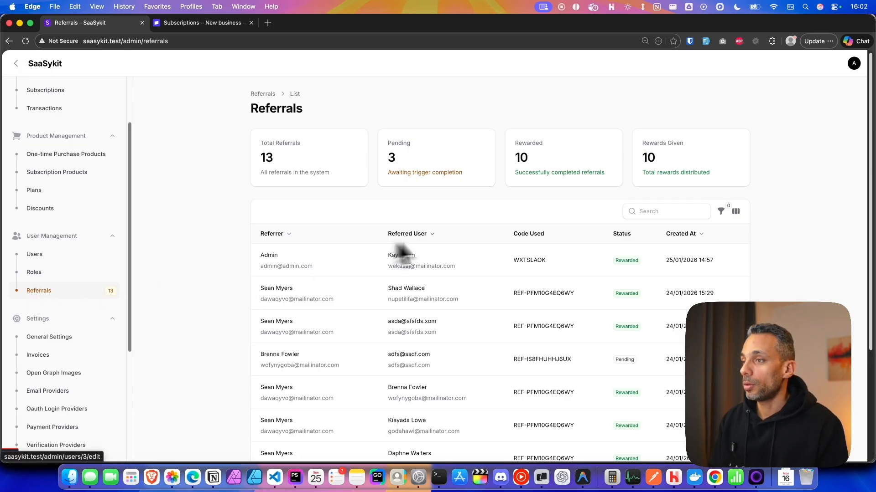
{"action": "scroll", "coordinate": [566, 200], "scroll_direction": "down", "scroll_amount": 2}
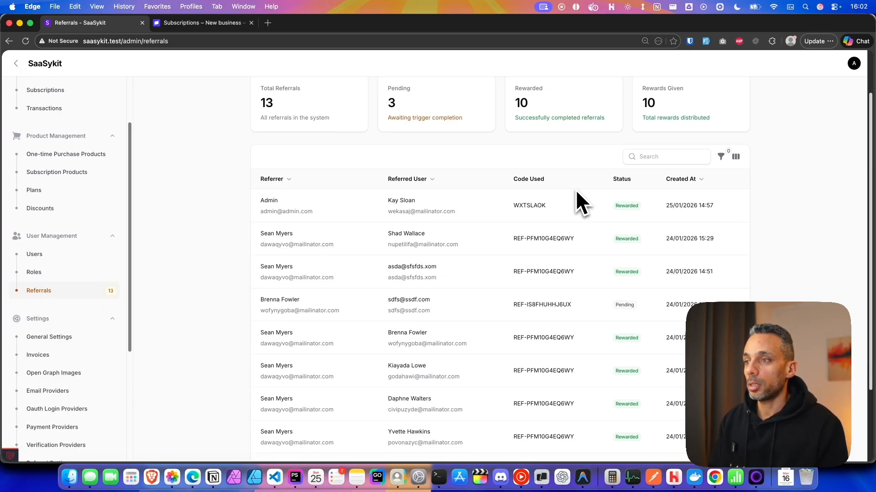
{"action": "scroll", "coordinate": [603, 250], "scroll_direction": "up", "scroll_amount": 2}
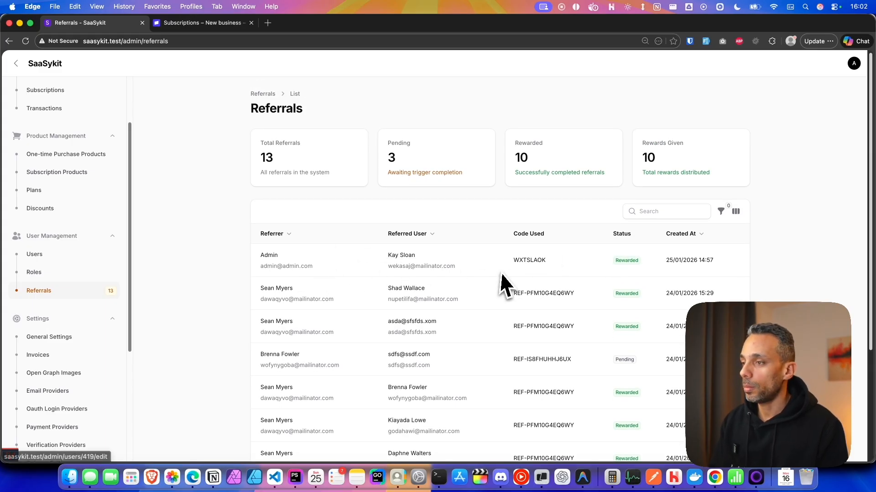
{"action": "scroll", "coordinate": [565, 260], "scroll_direction": "down", "scroll_amount": 2}
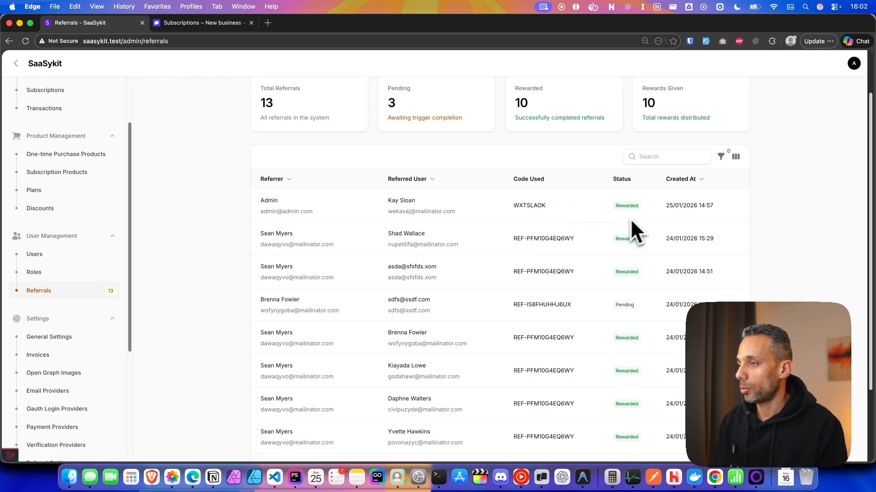
{"action": "scroll", "coordinate": [633, 218], "scroll_direction": "down", "scroll_amount": 2}
{"action": "scroll", "coordinate": [638, 217], "scroll_direction": "down", "scroll_amount": 1}
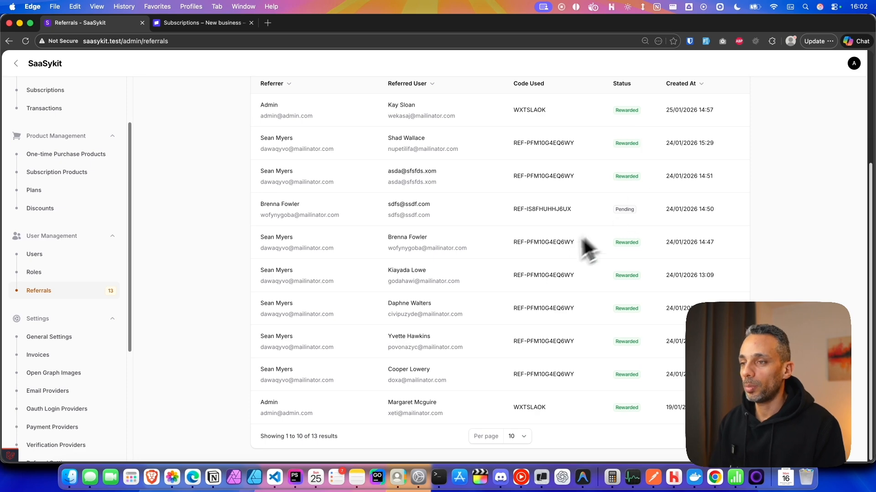
{"action": "scroll", "coordinate": [484, 251], "scroll_direction": "up", "scroll_amount": 5}
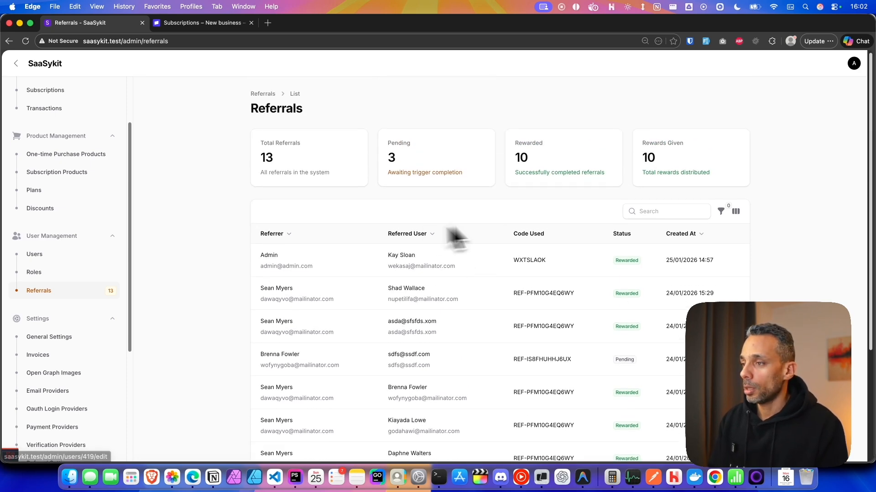
{"action": "scroll", "coordinate": [529, 223], "scroll_direction": "down", "scroll_amount": 5}
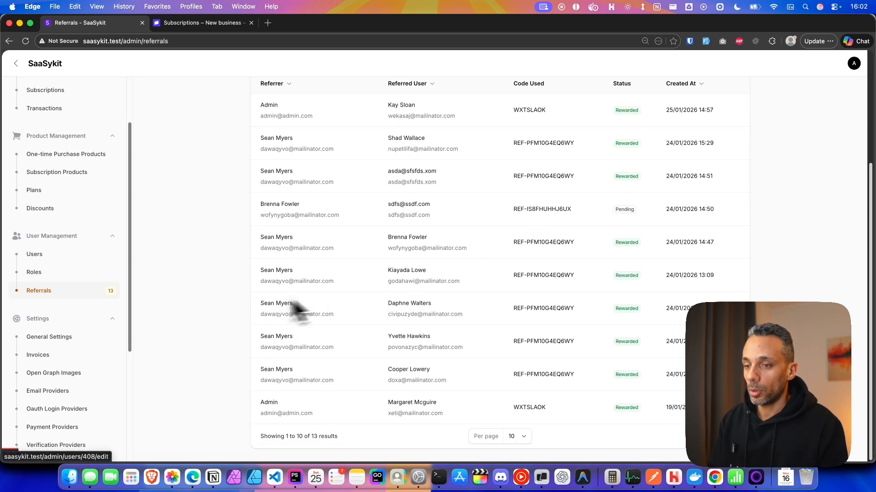
{"action": "scroll", "coordinate": [318, 310], "scroll_direction": "up", "scroll_amount": 5}
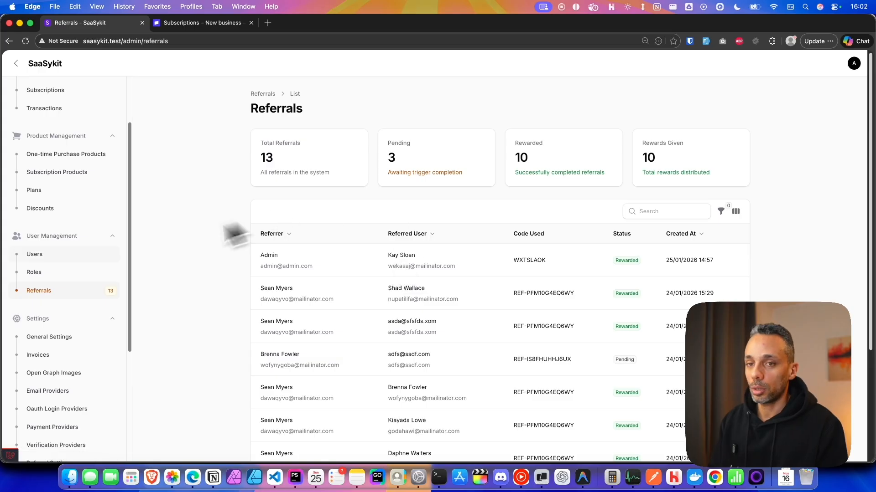